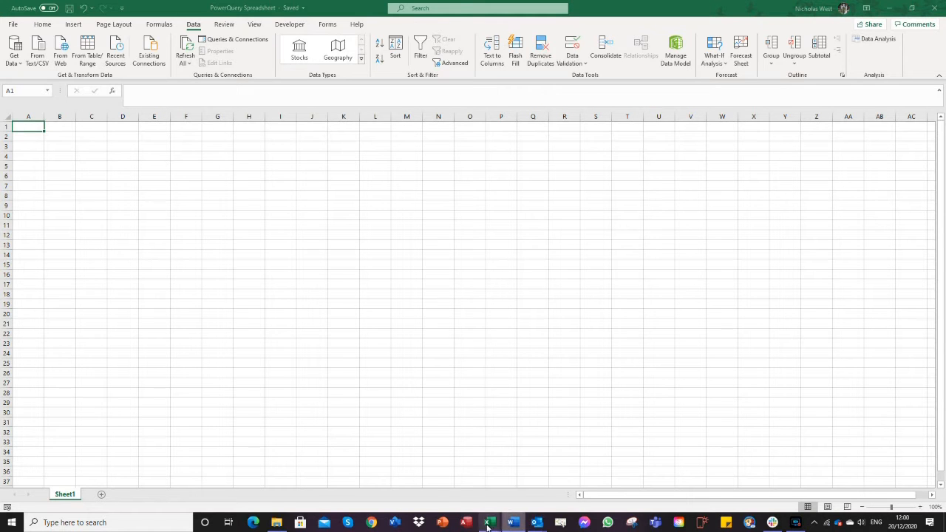
Review the staff table and the surrounding unneeded text in the German and Polish Data workbook, and close that workbook
mouse_move(490, 526)
left_click(462, 499)
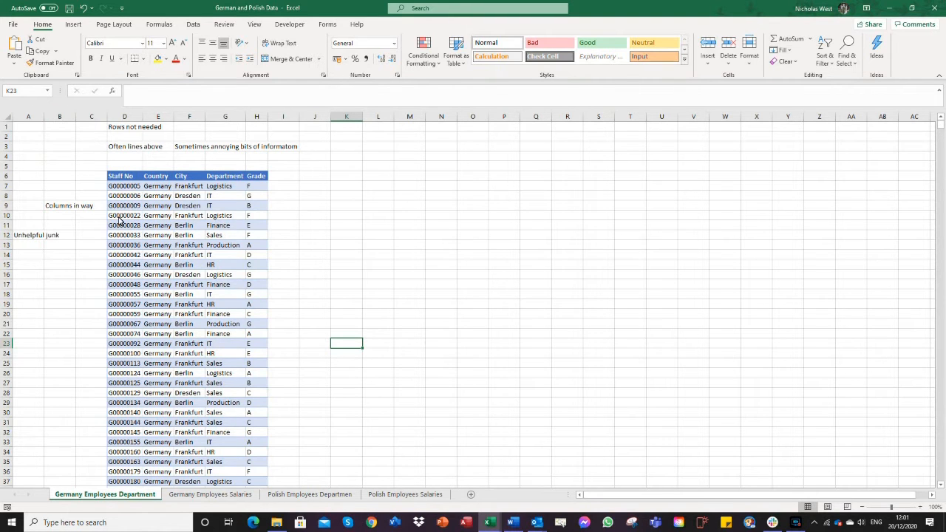
left_click_drag(122, 180, 244, 398)
left_click(314, 294)
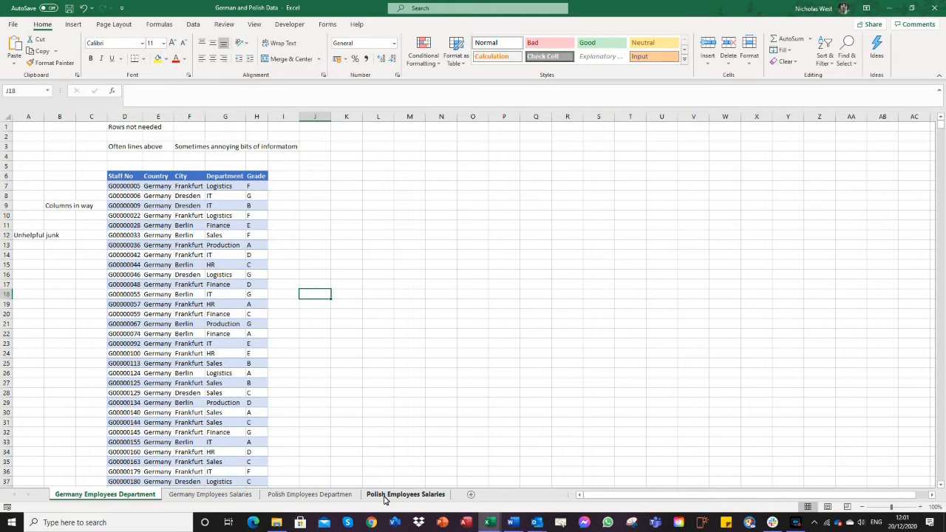
left_click(936, 9)
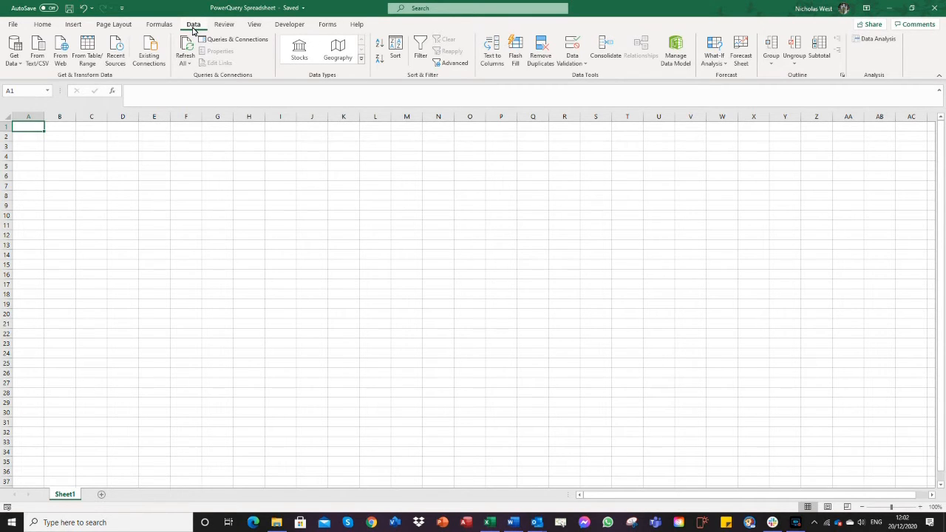
Import data from the German and Polish Data workbook into the PowerQuery Spreadsheet
left_click(17, 65)
mouse_move(43, 81)
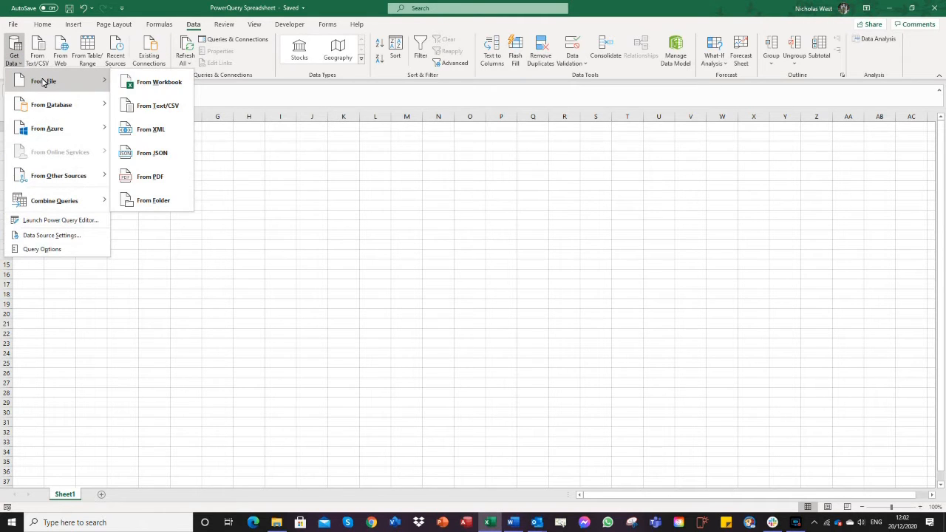
left_click(142, 83)
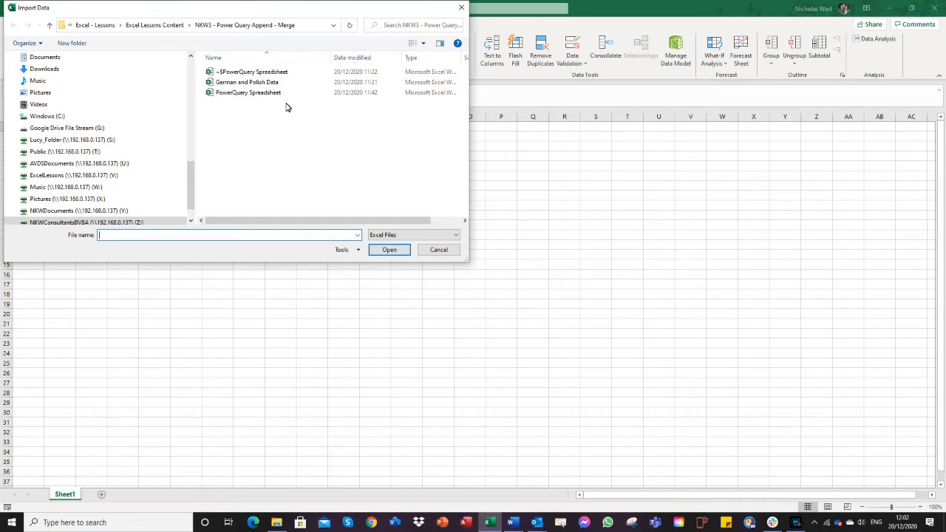
left_click(244, 84)
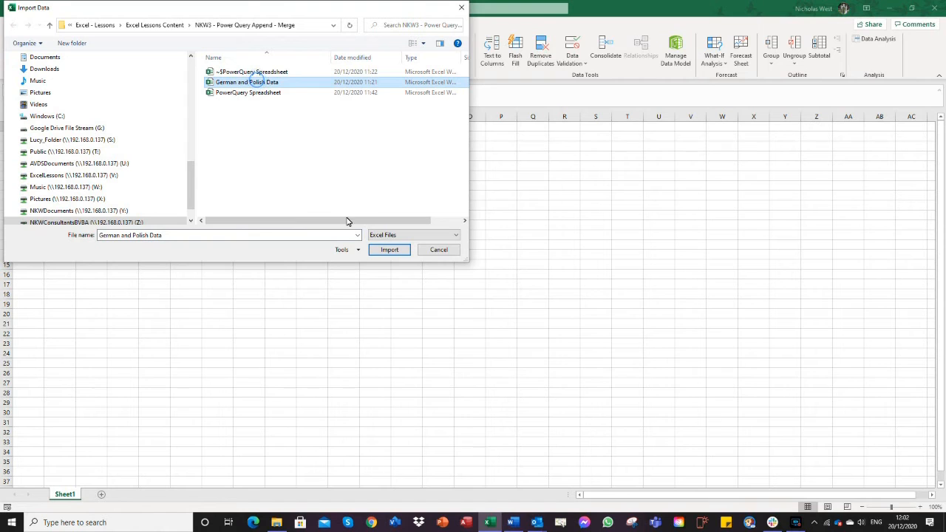
left_click(386, 251)
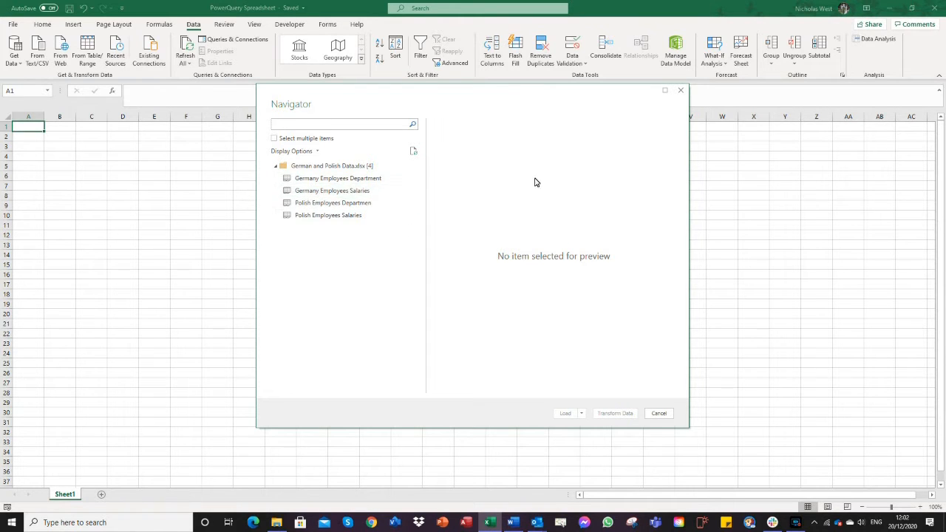
Load the Germany Employees Department sheet as a query with the Only Create Connection option
left_click(314, 180)
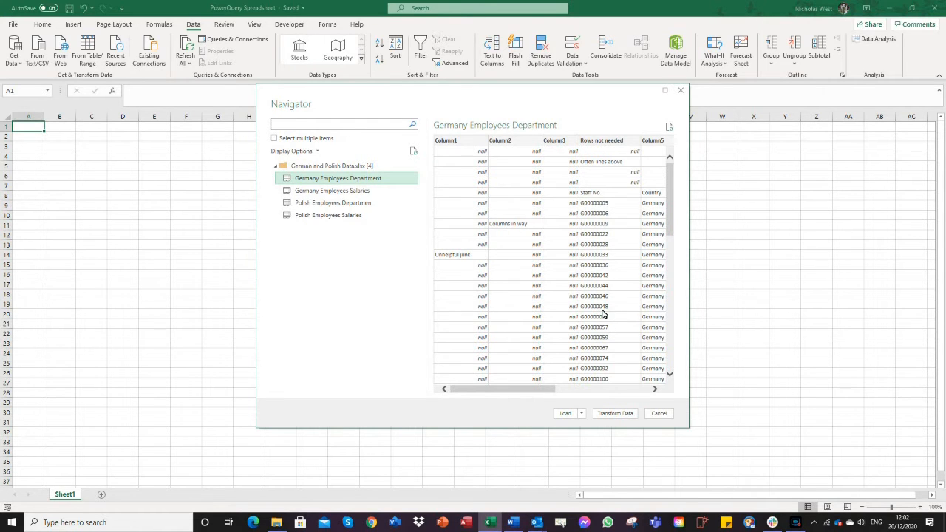
left_click(582, 413)
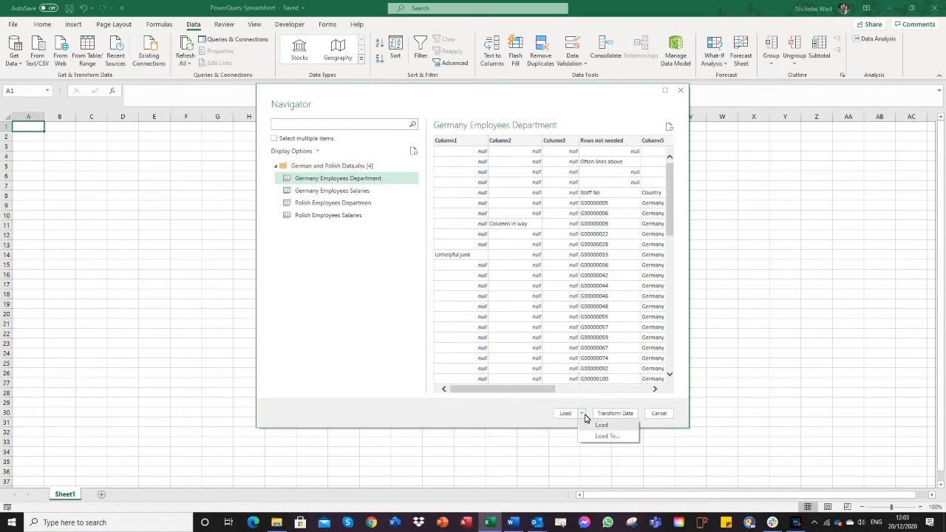
left_click(605, 437)
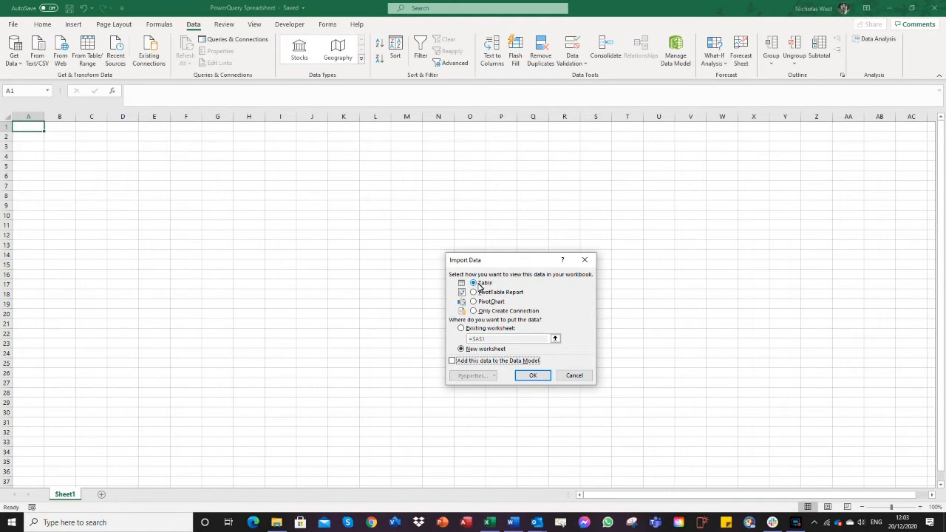
left_click(474, 311)
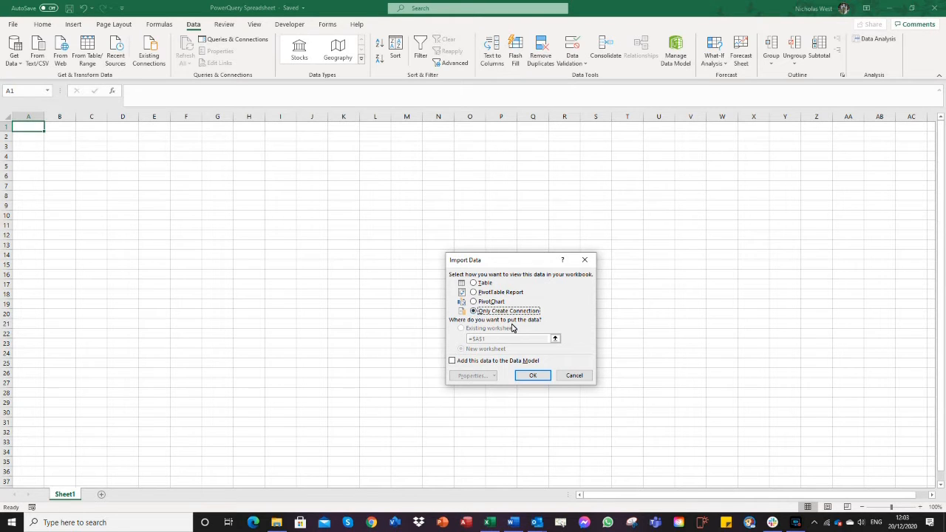
left_click(534, 376)
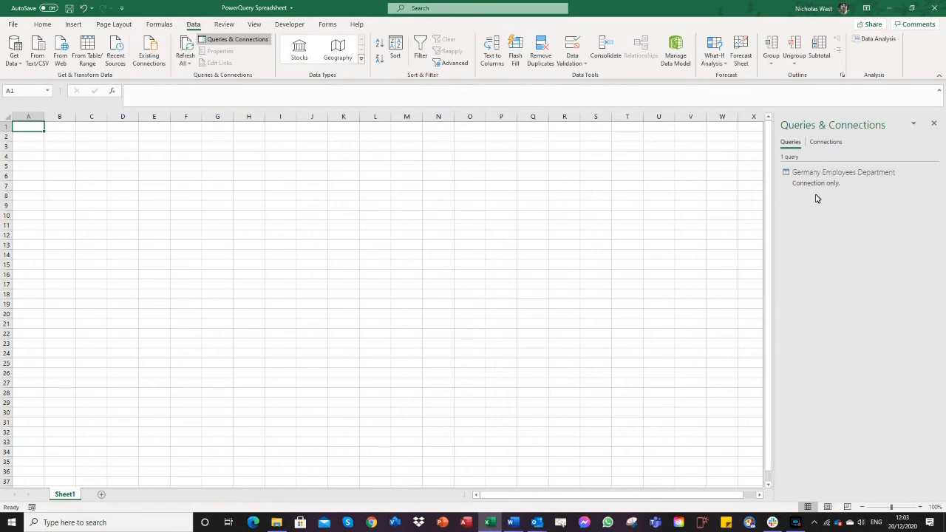
Open the Germany Employees Department query for editing and maximize the Power Query Editor
mouse_move(819, 186)
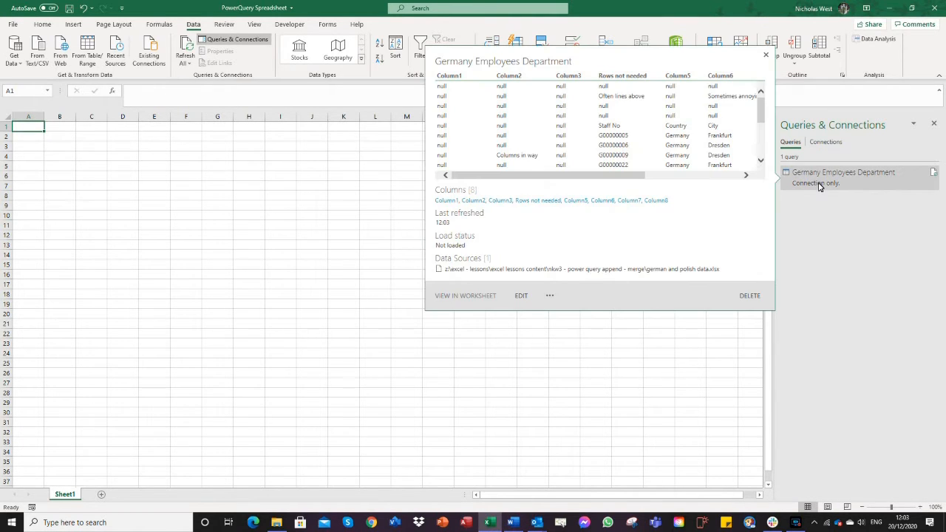
left_click(818, 184)
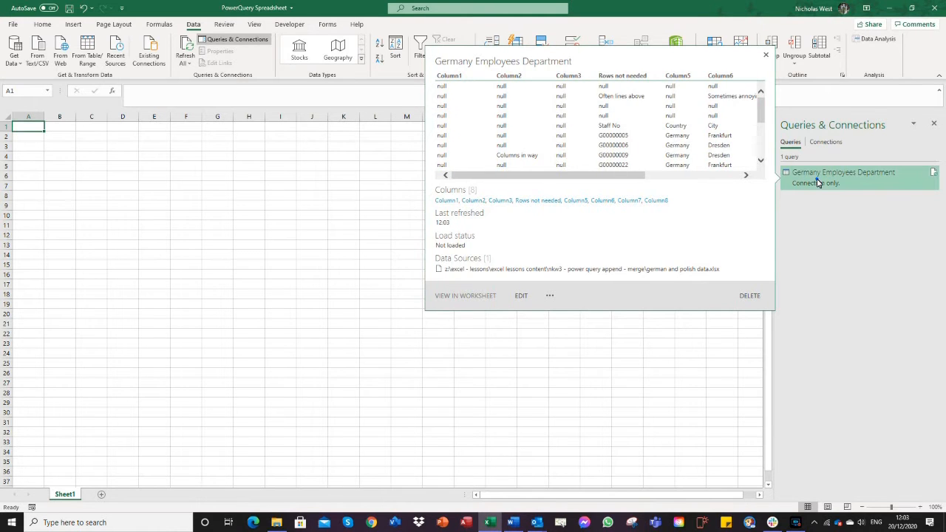
right_click(818, 183)
left_click(840, 210)
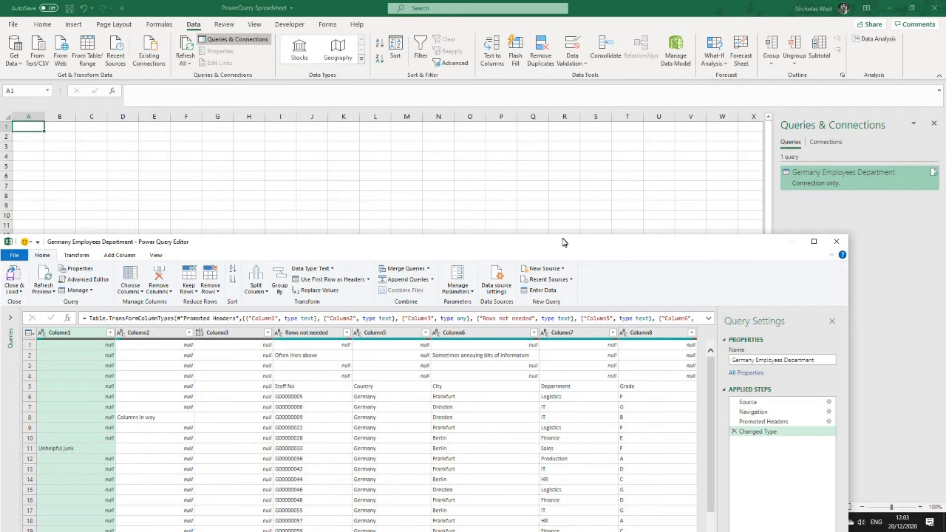
left_click_drag(579, 249, 616, 70)
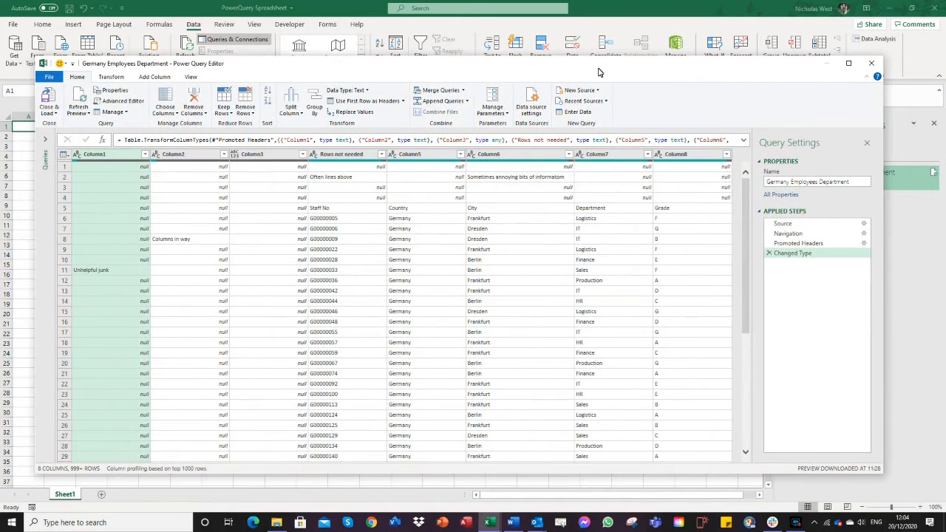
left_click(848, 63)
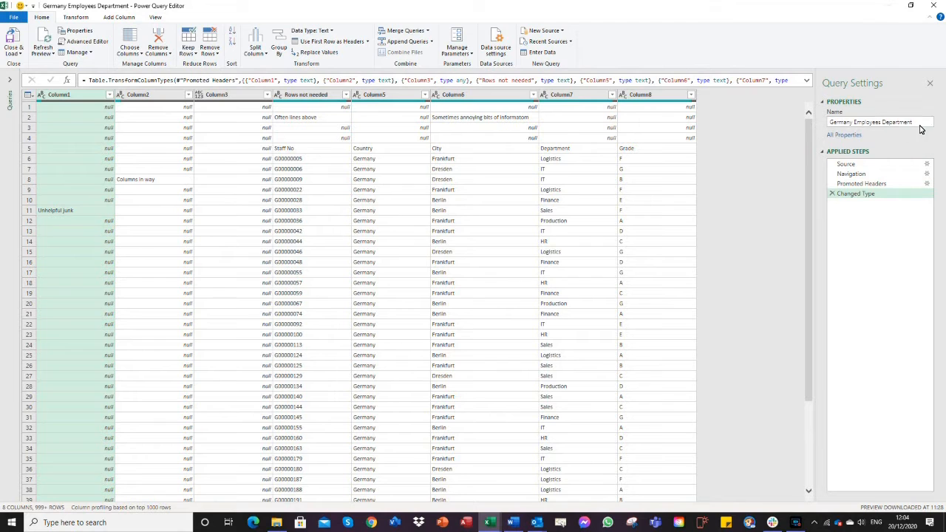
left_click_drag(920, 125, 812, 124)
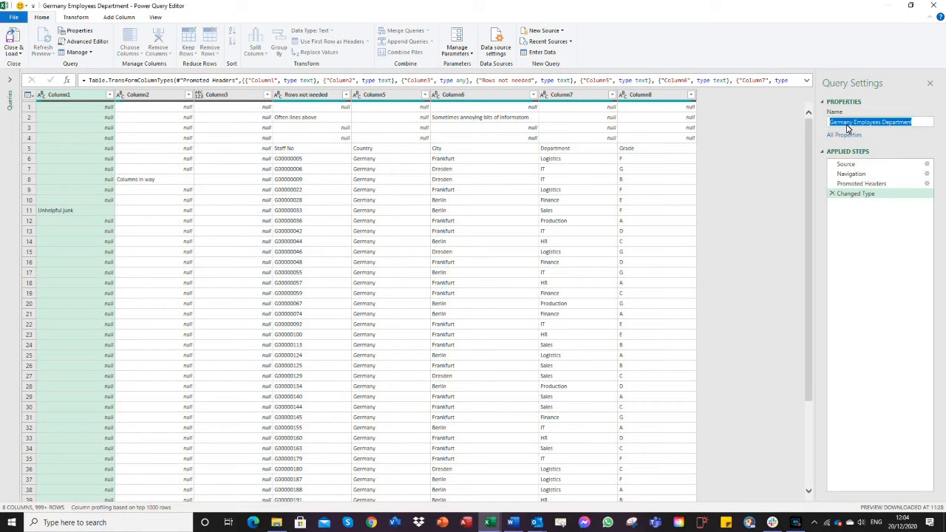
left_click(205, 142)
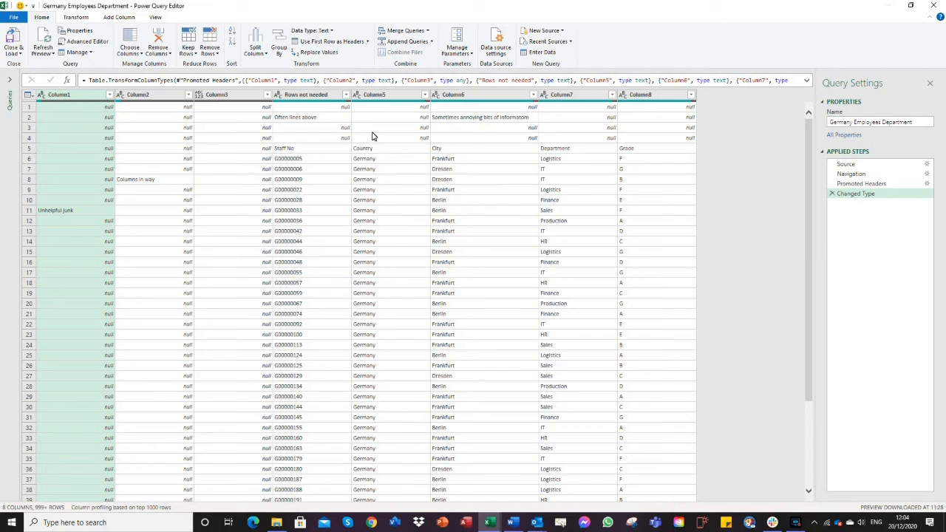
Remove the top 4 rows from the Germany Employees Department query
left_click(29, 96)
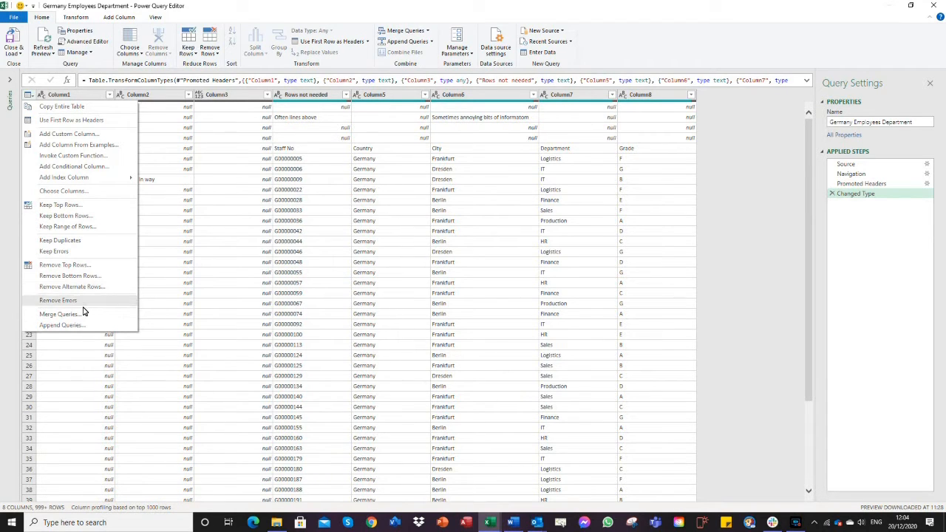
left_click(84, 269)
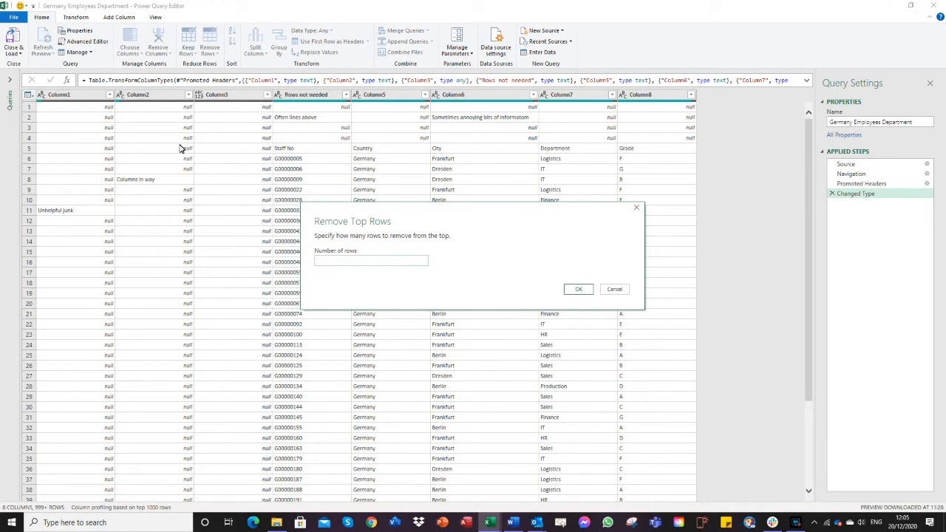
left_click(336, 261)
left_click(576, 288)
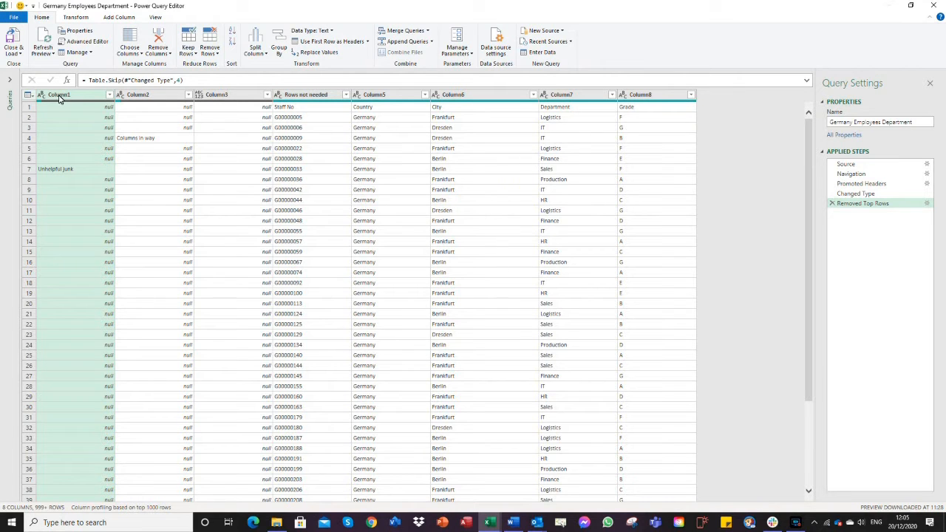
Choose the columns to keep in the query, excluding Column1, Column2 and Column3
left_click(141, 54)
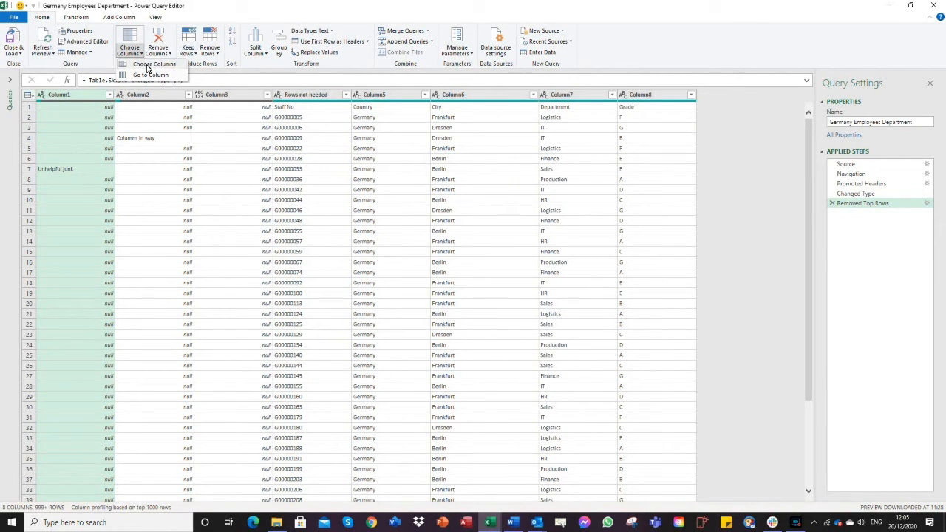
left_click(147, 65)
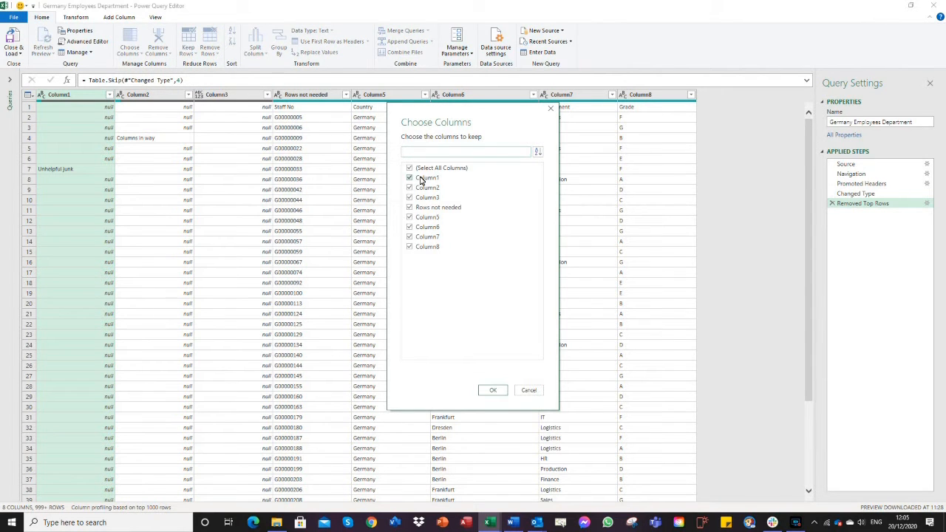
left_click(409, 178)
left_click(409, 188)
left_click(409, 198)
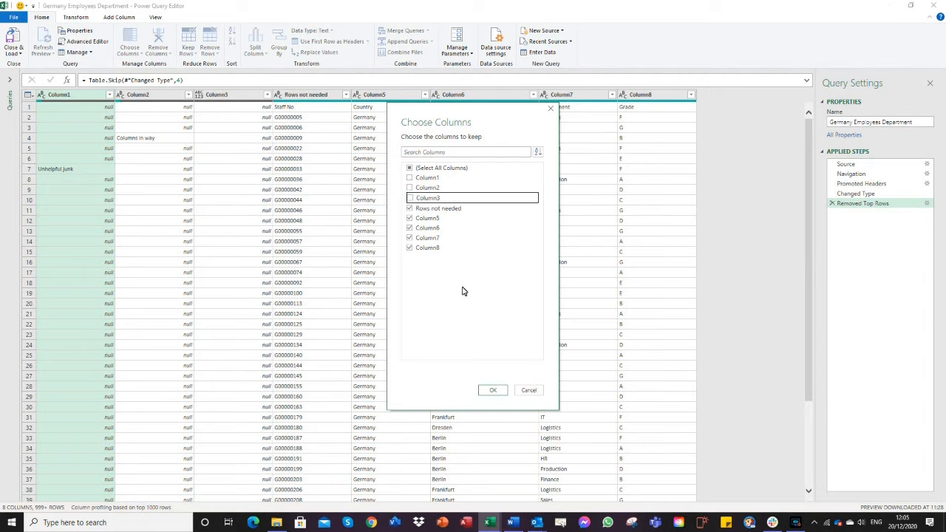
left_click(494, 391)
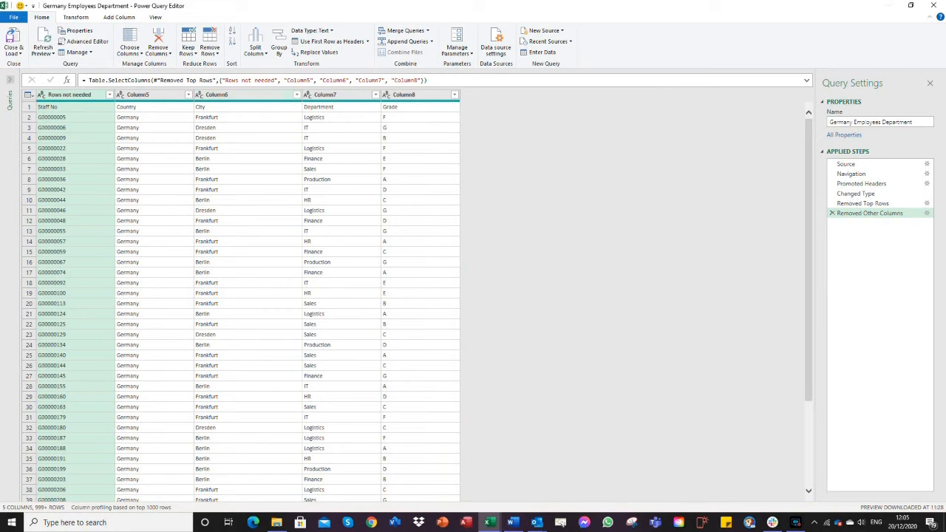
Use the first row as headers, and close the Power Query Editor keeping the query changes
left_click(28, 95)
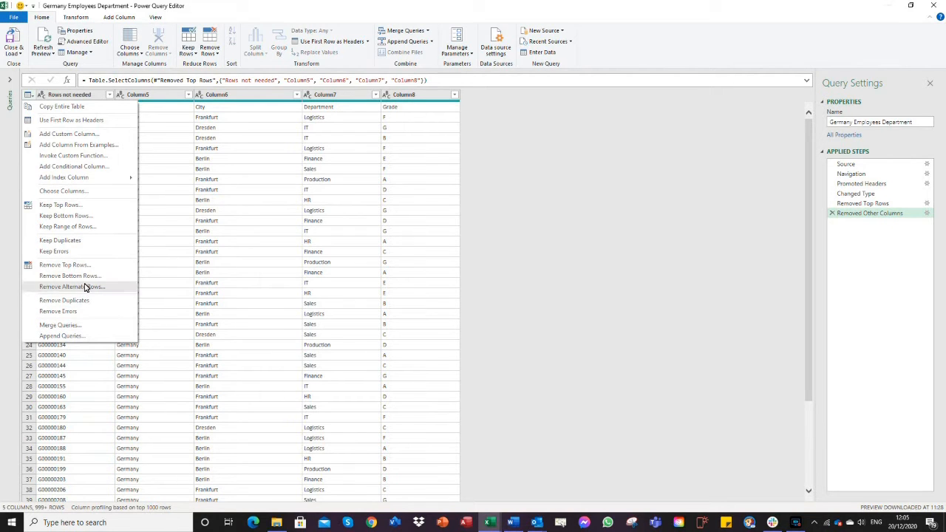
left_click(53, 123)
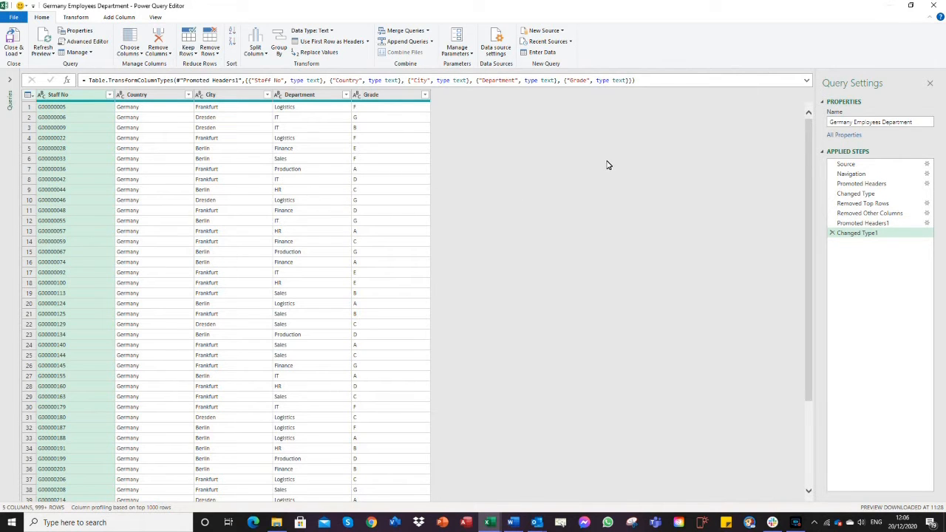
left_click(930, 83)
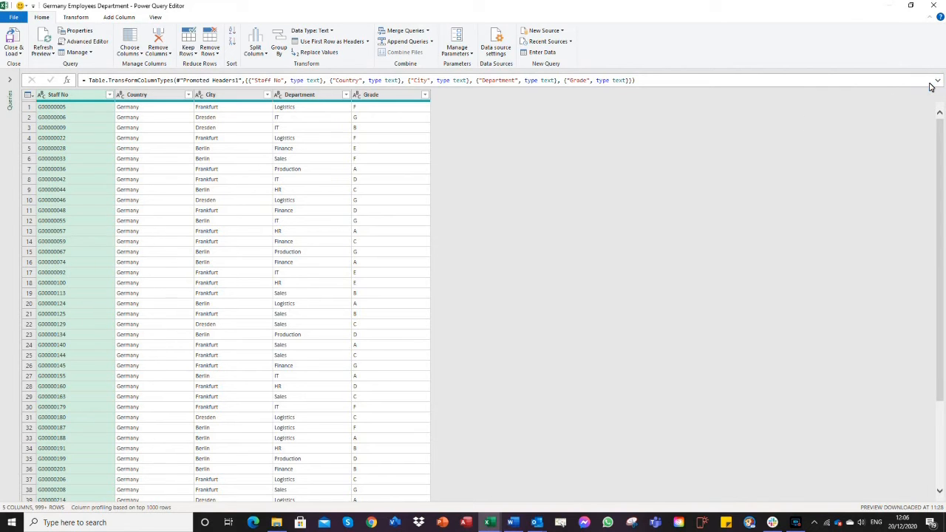
left_click(937, 8)
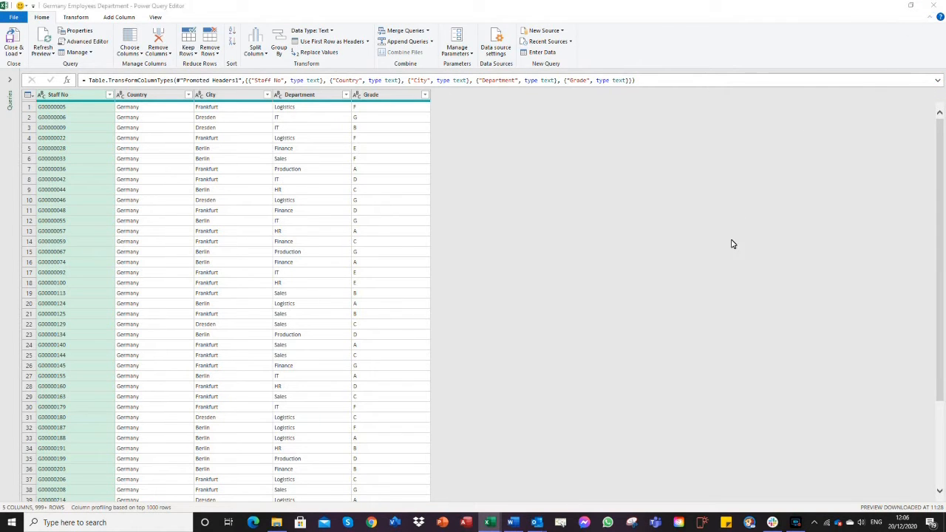
left_click(481, 275)
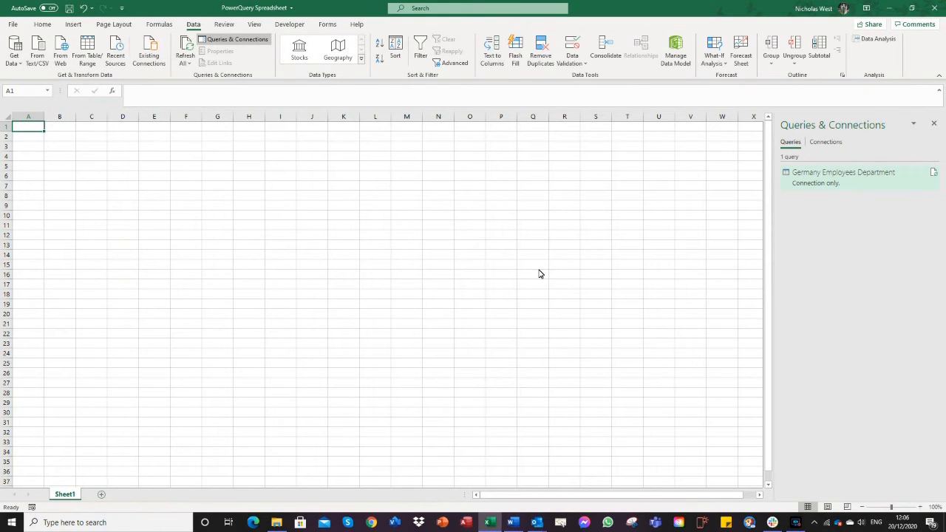
mouse_move(833, 187)
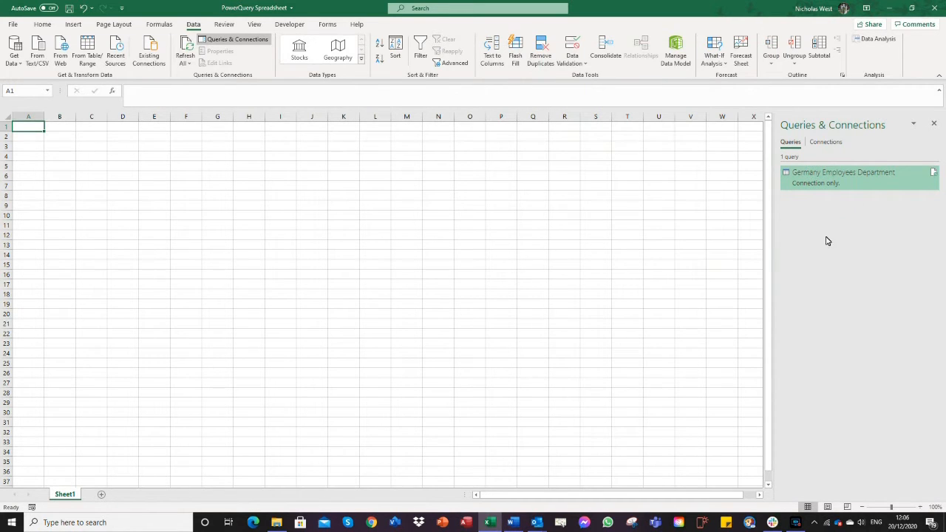
left_click(13, 59)
mouse_move(48, 80)
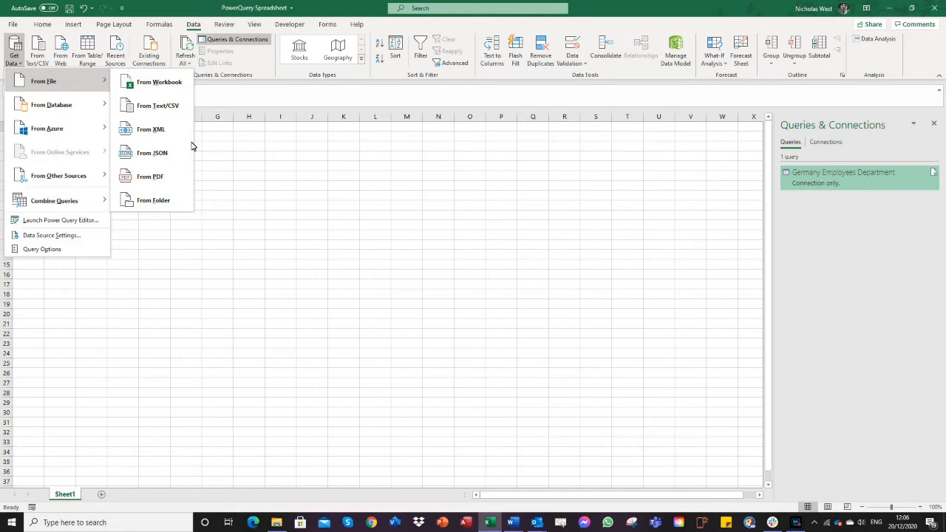
left_click(847, 239)
Make a copy of the Germany Employees Department query by copying and pasting it, and open the copy for editing
right_click(837, 176)
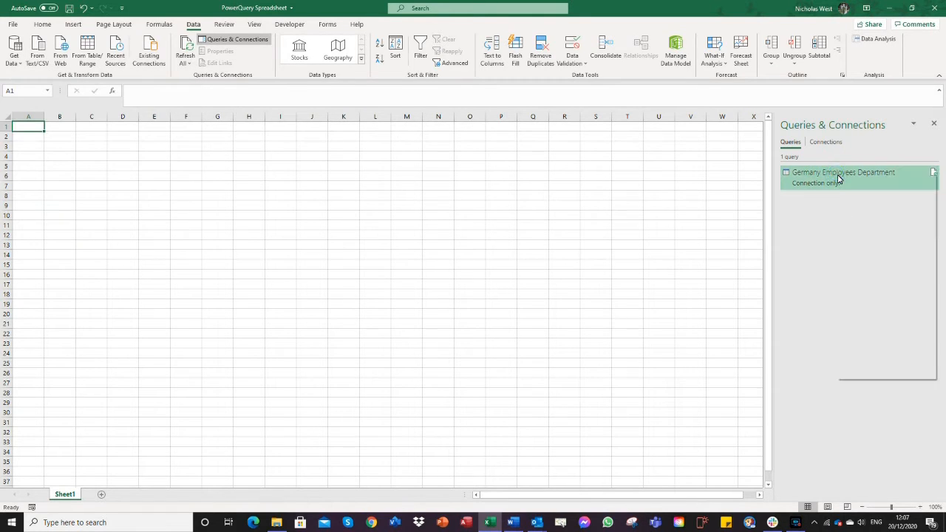
left_click(860, 179)
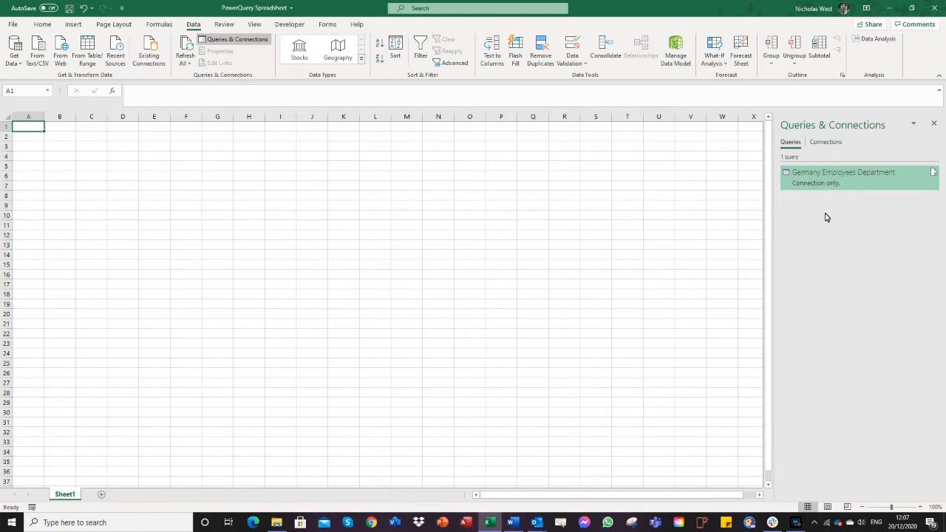
right_click(825, 214)
left_click(848, 220)
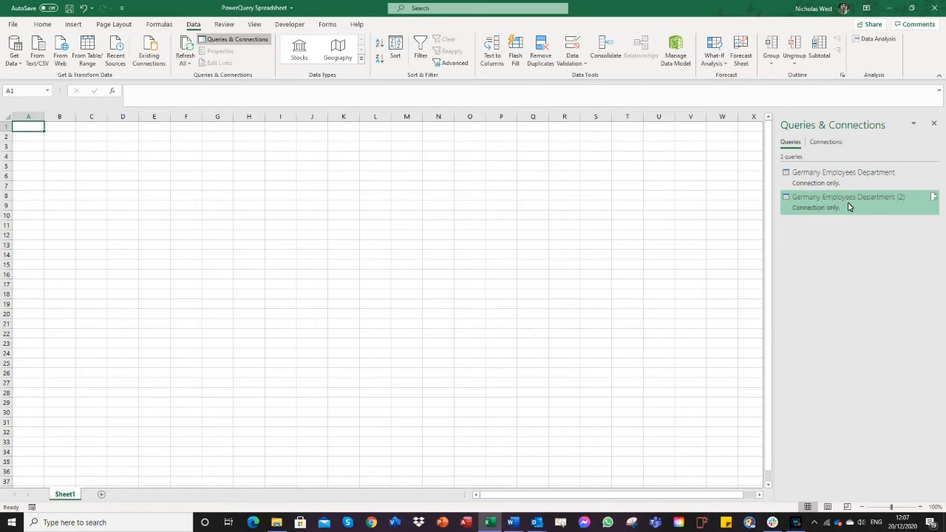
right_click(842, 205)
left_click(864, 232)
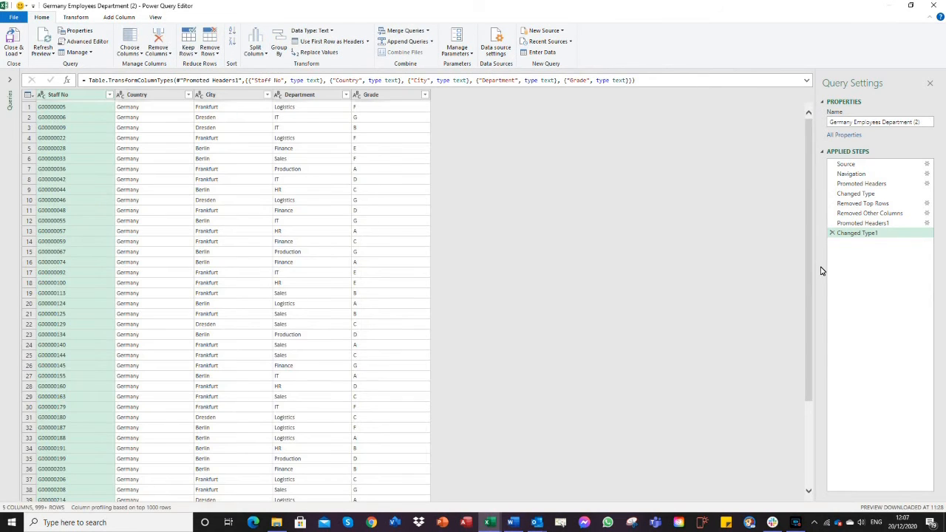
From the copied query's Source step, navigate to the Germany Employees Salaries table, replacing the subsequent steps
left_click(855, 164)
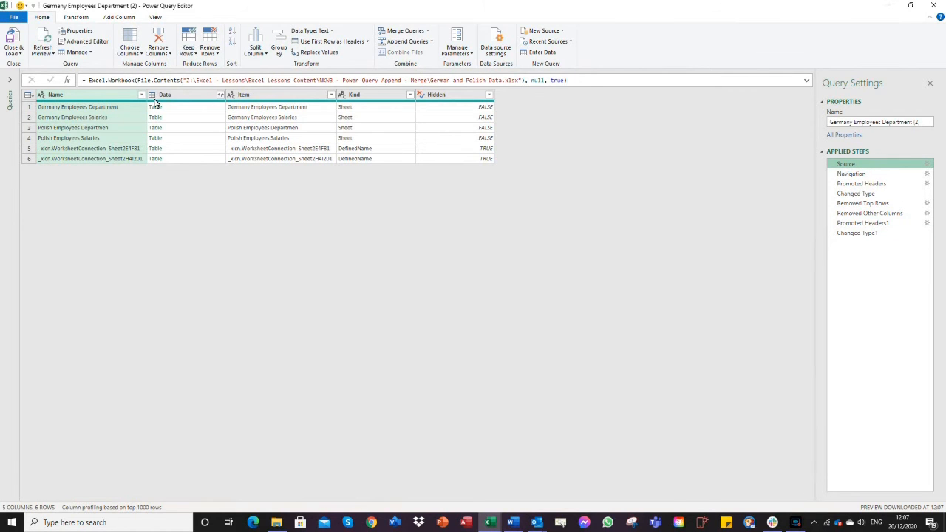
left_click(157, 120)
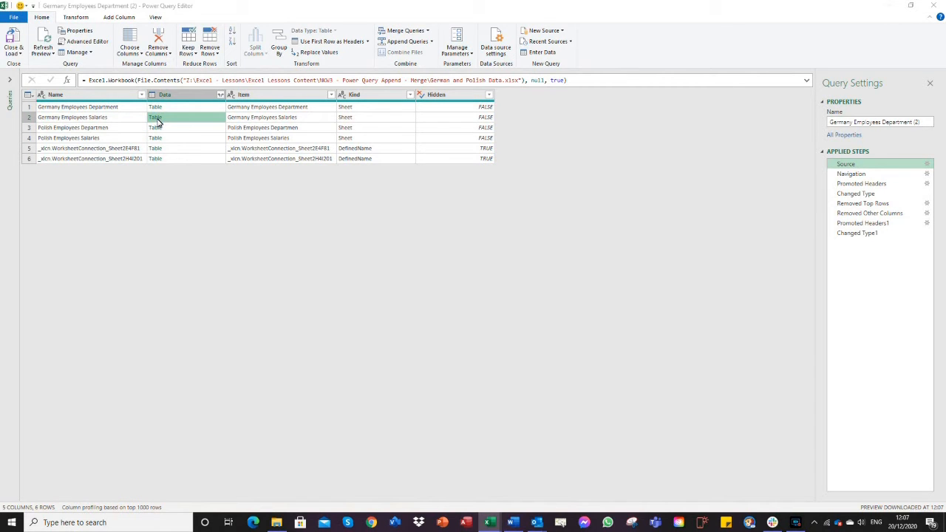
left_click(157, 122)
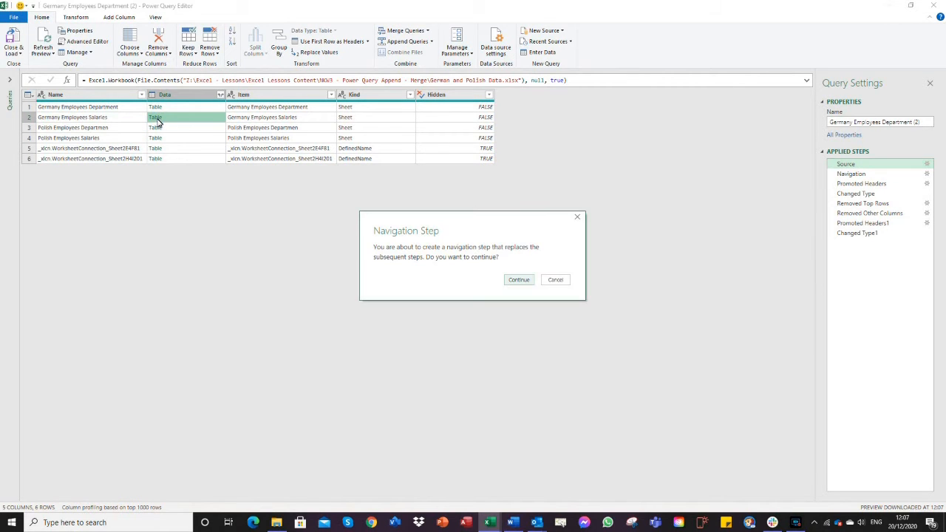
left_click(518, 280)
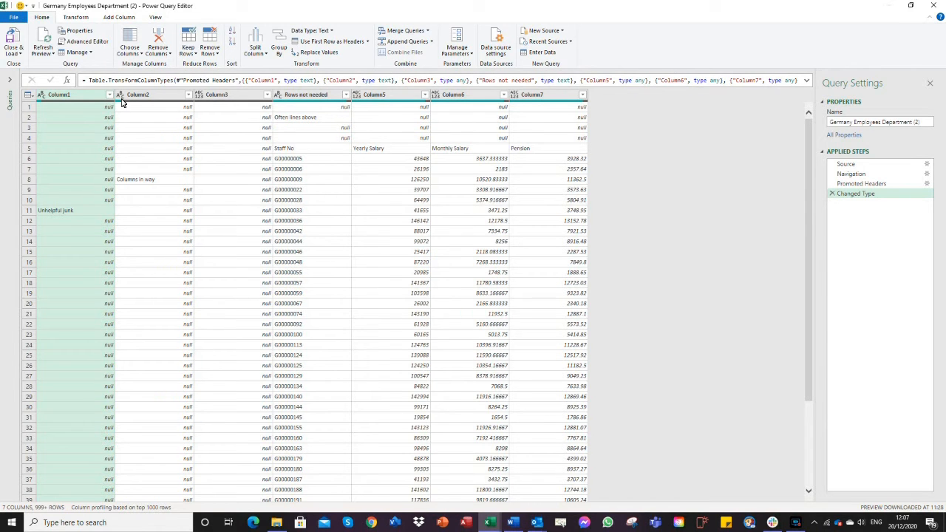
Choose the columns to keep in the salaries query, excluding Column1, Column2 and Column3
left_click(131, 52)
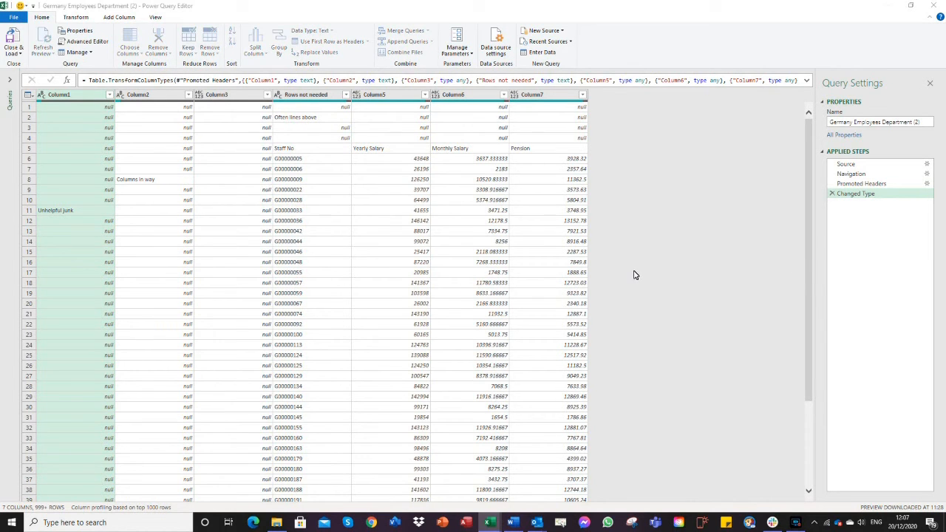
left_click(409, 178)
left_click(409, 187)
left_click(409, 196)
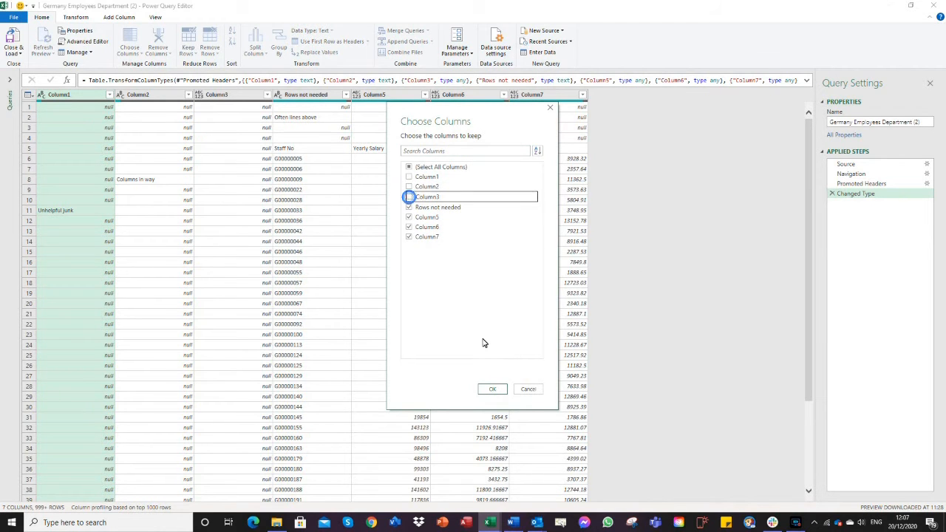
left_click(492, 389)
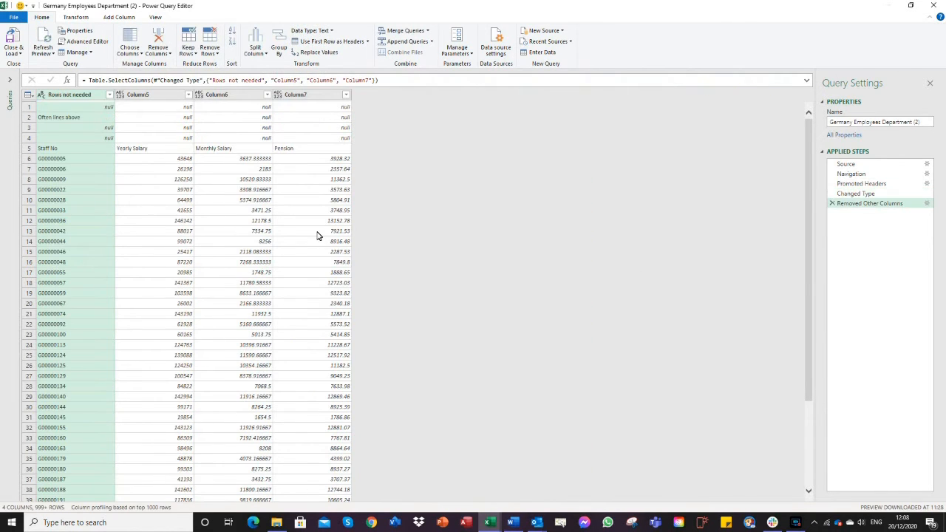
Remove the top 4 rows from the salaries query and use the first row as headers
left_click(29, 108)
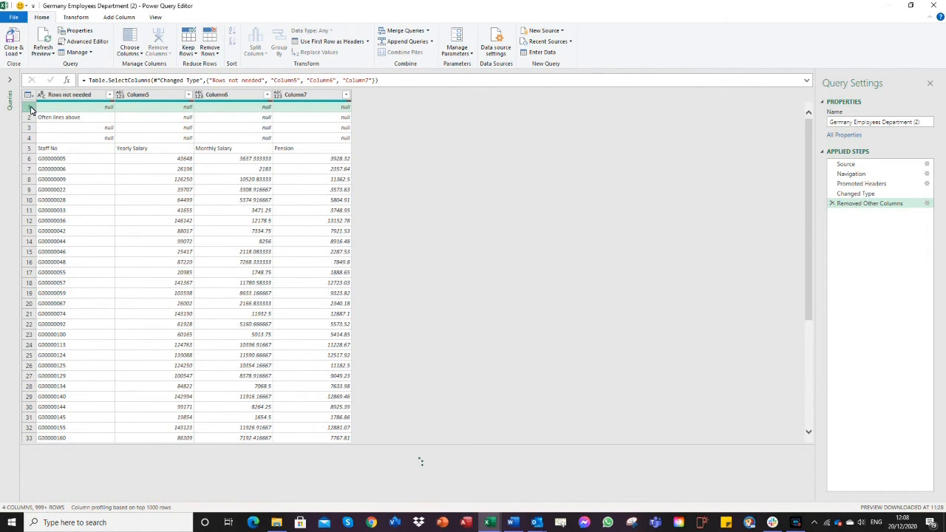
left_click(31, 95)
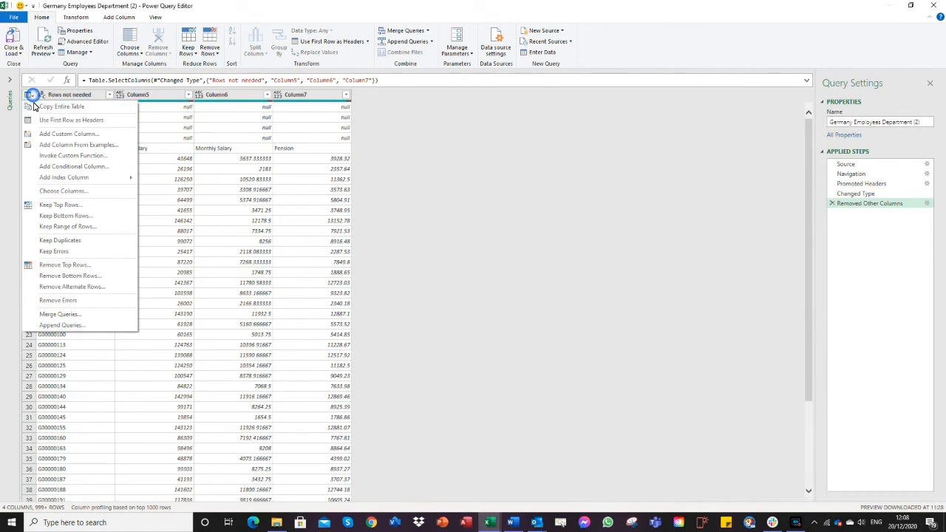
left_click(65, 264)
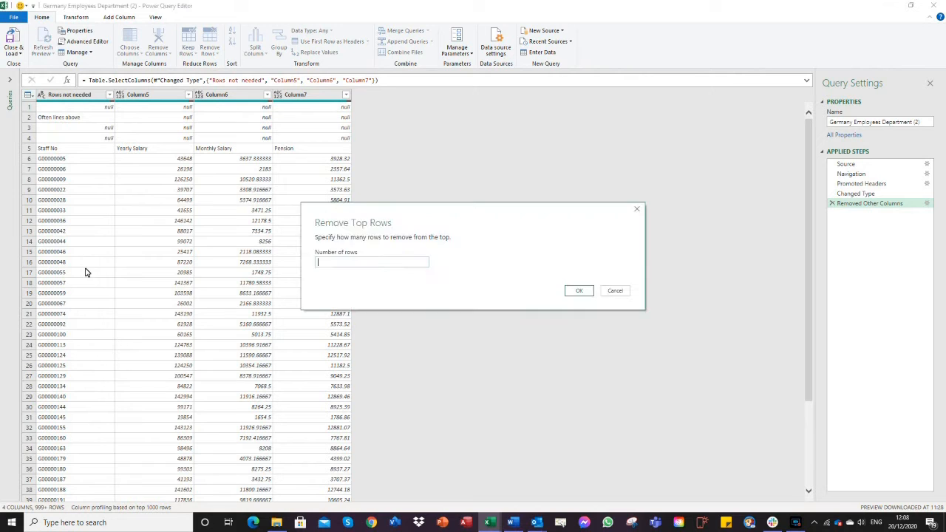
left_click(338, 265)
left_click(579, 290)
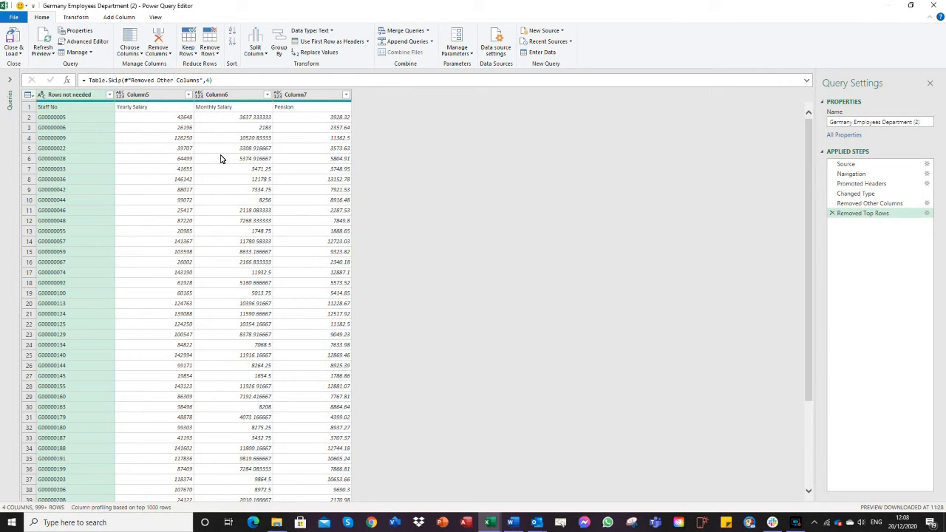
left_click(28, 94)
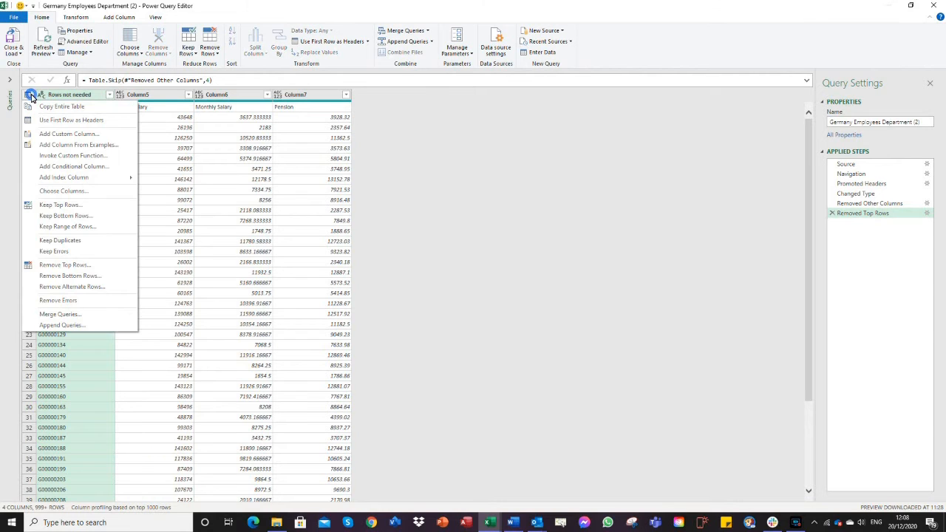
left_click(72, 121)
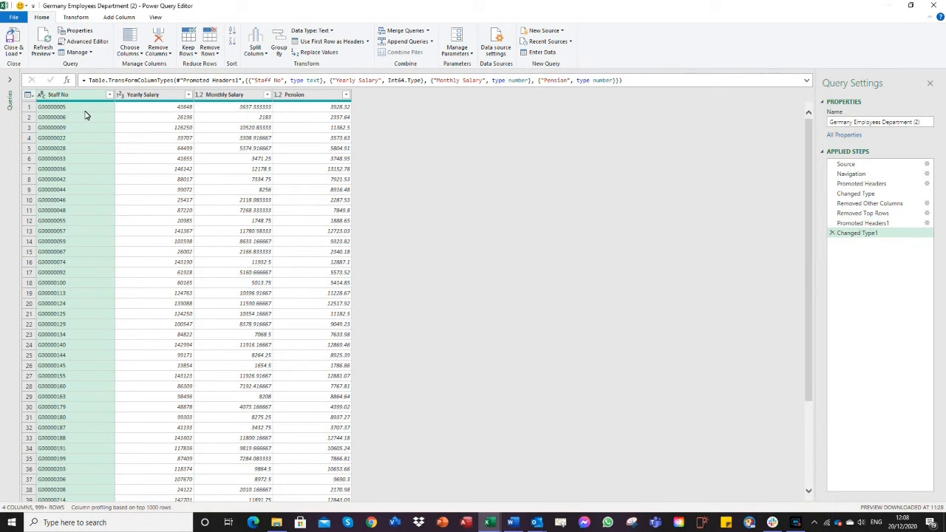
Rename the query to Germany Employees Salaries, and close the Power Query Editor keeping the changes
left_click(923, 124)
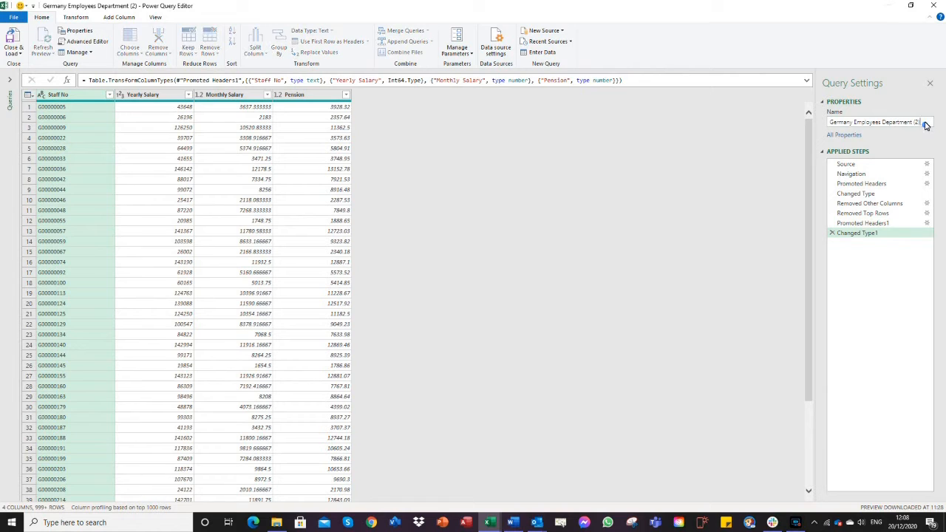
left_click_drag(924, 123, 881, 128)
key("BackSpace")
left_click(561, 203)
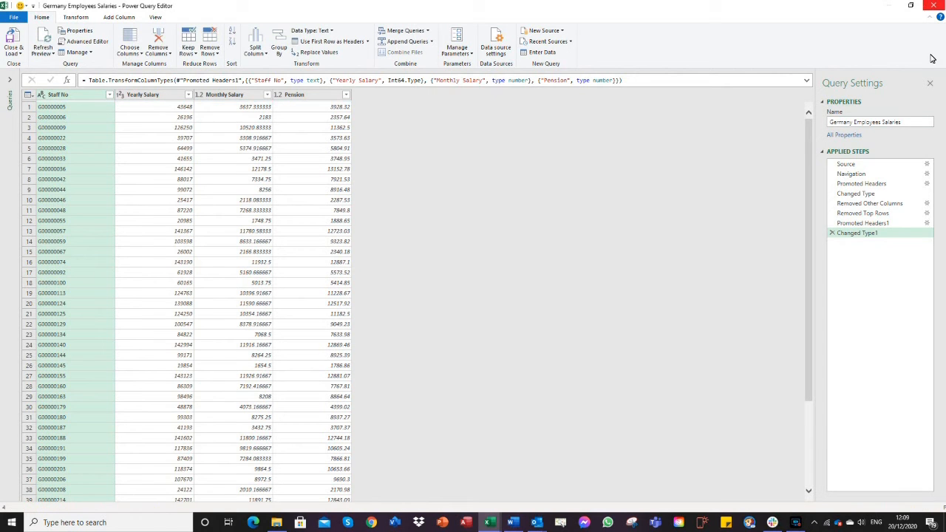
left_click(930, 84)
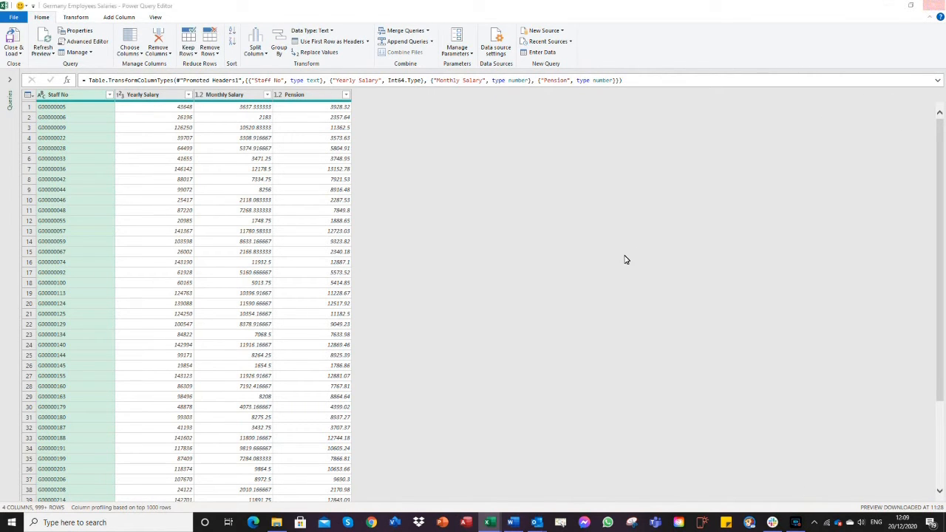
left_click(484, 275)
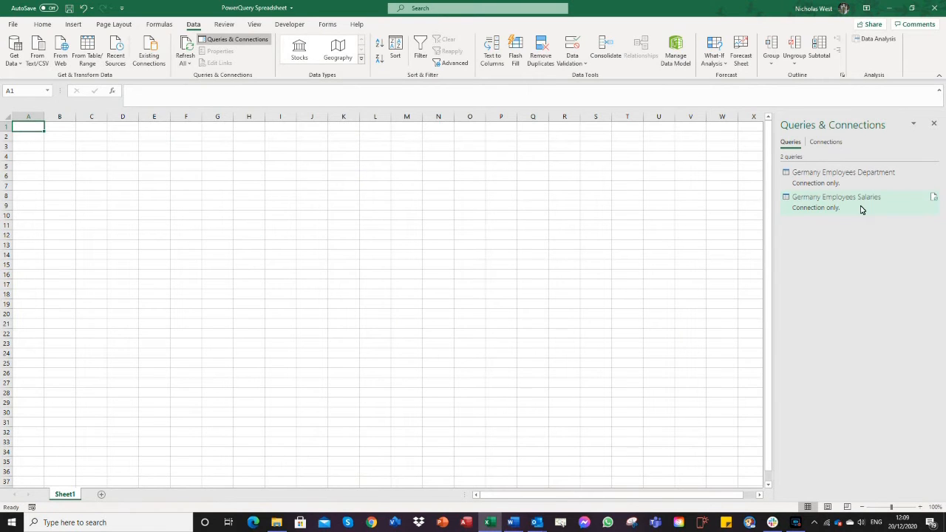
Start a merge from the Germany Employees Department query, with Germany Employees Salaries as the second table
left_click(822, 193)
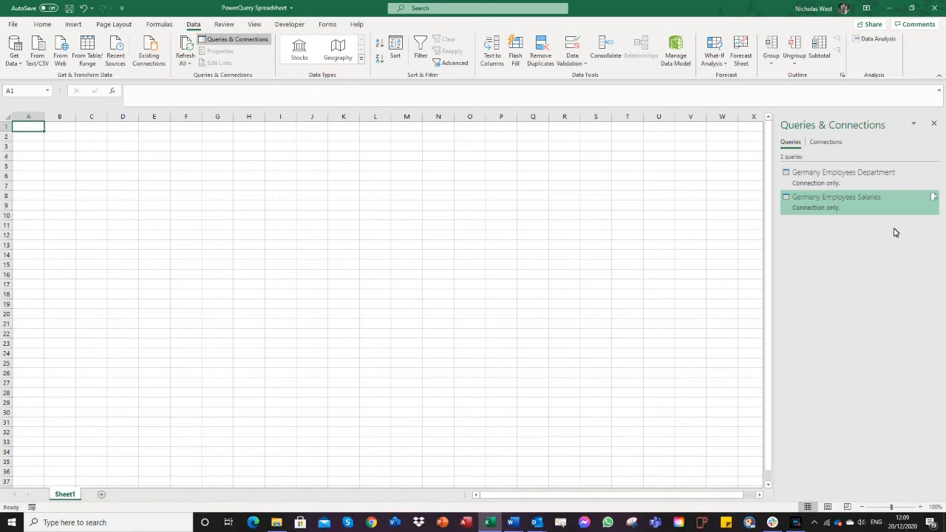
left_click(849, 181)
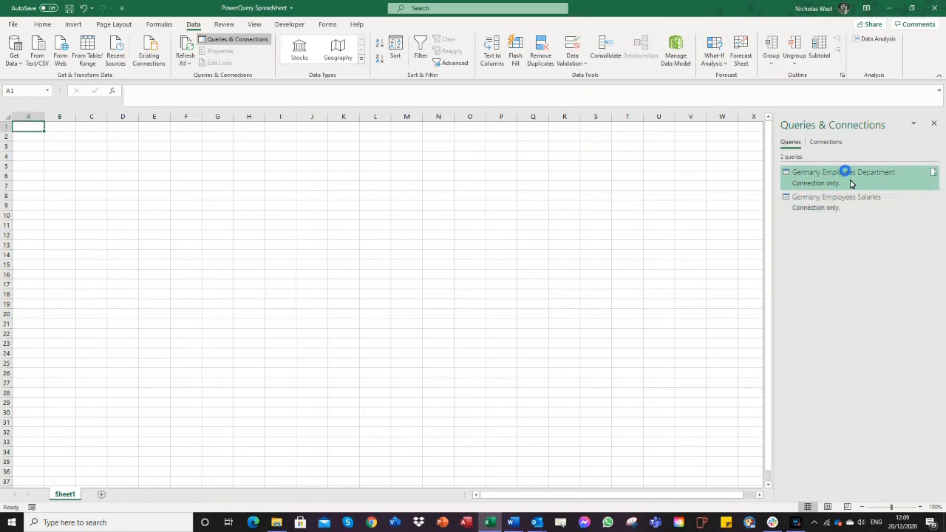
right_click(847, 175)
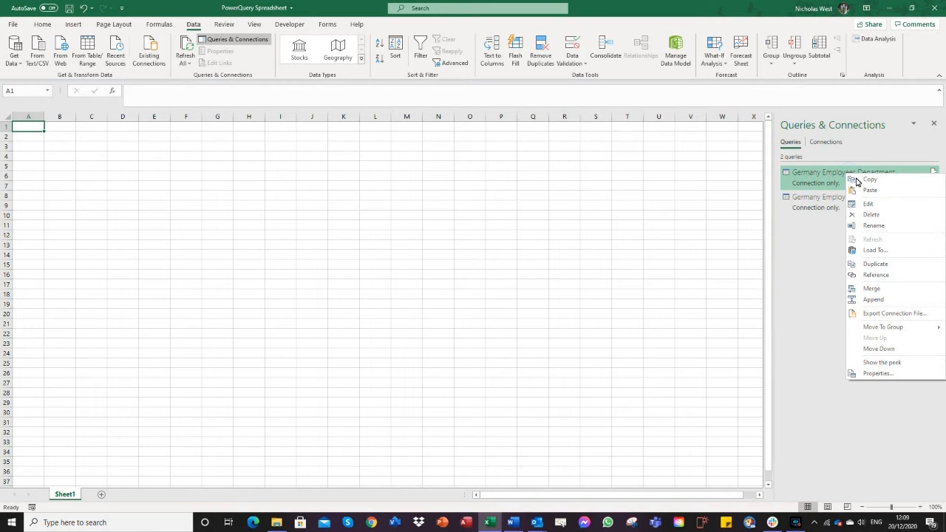
left_click(873, 292)
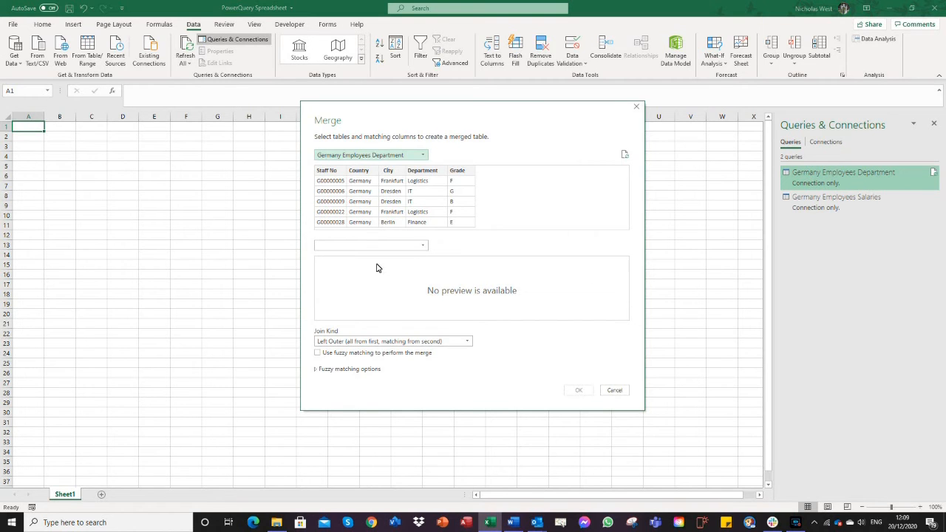
left_click(424, 156)
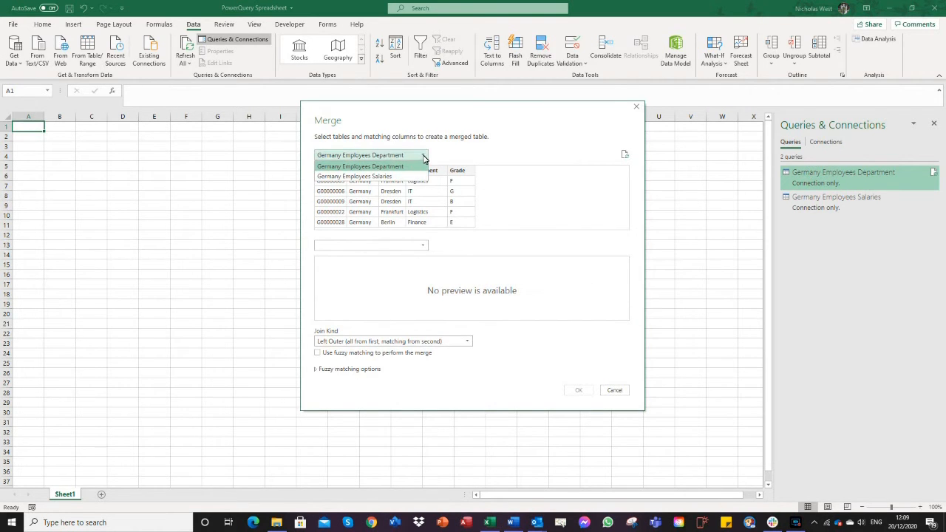
left_click(424, 157)
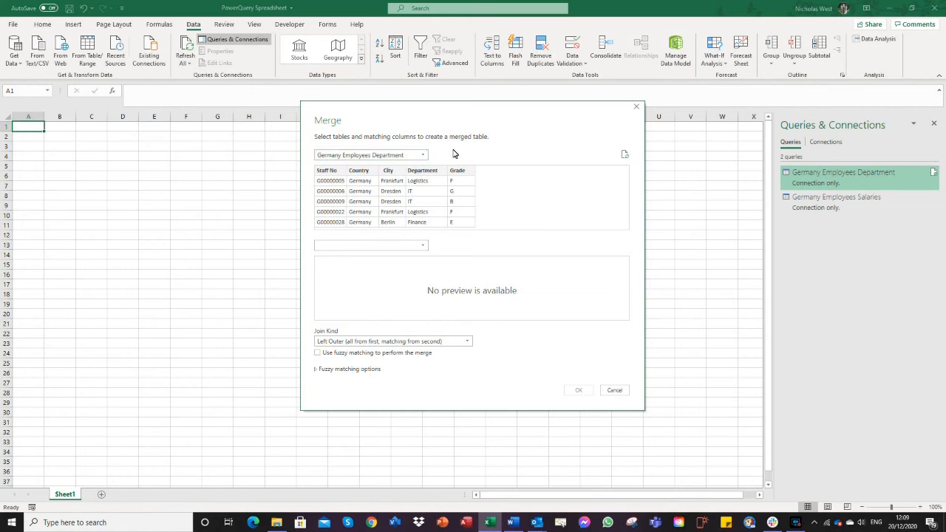
left_click(421, 246)
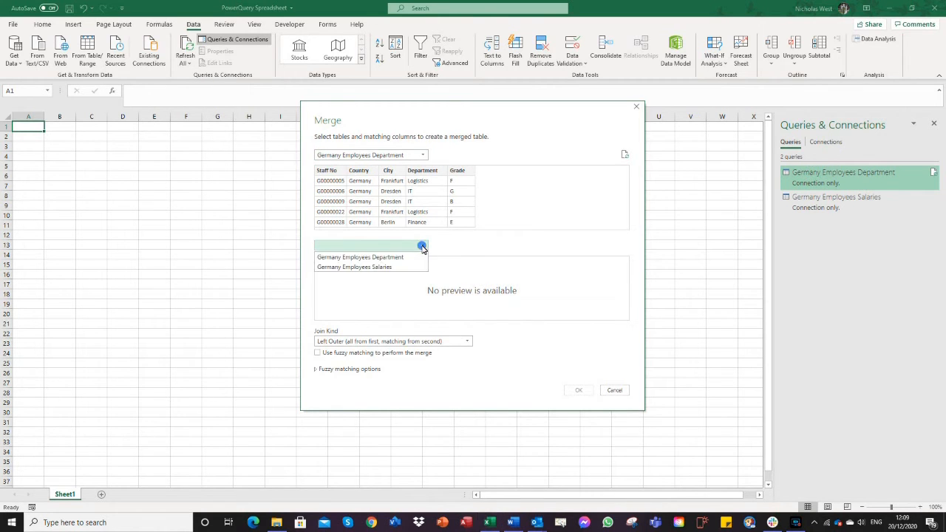
left_click(404, 270)
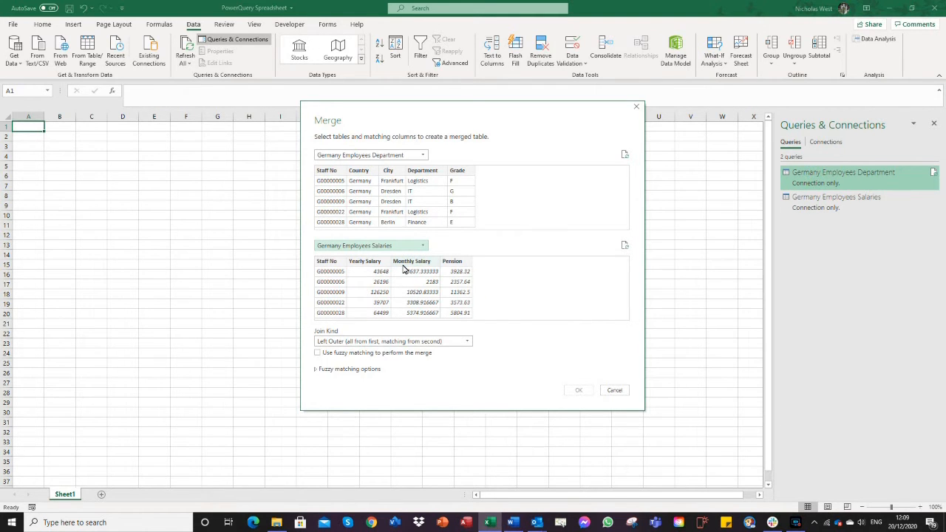
Match both tables on the Staff No column and create the merged query with a Left Outer join
left_click(331, 172)
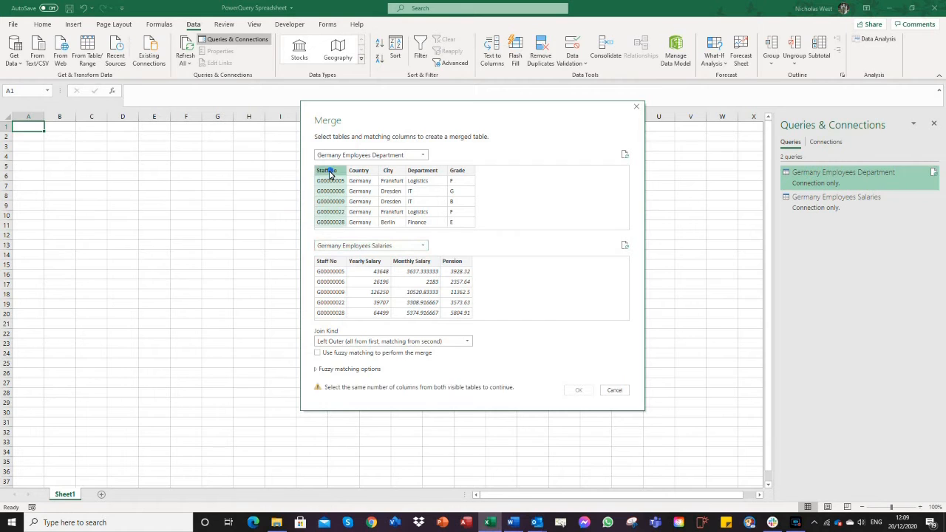
left_click(330, 262)
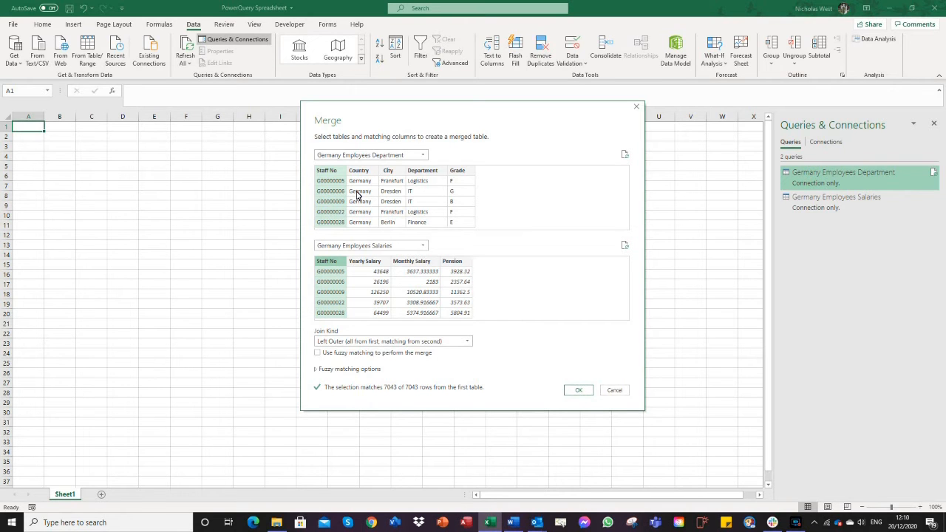
left_click(580, 391)
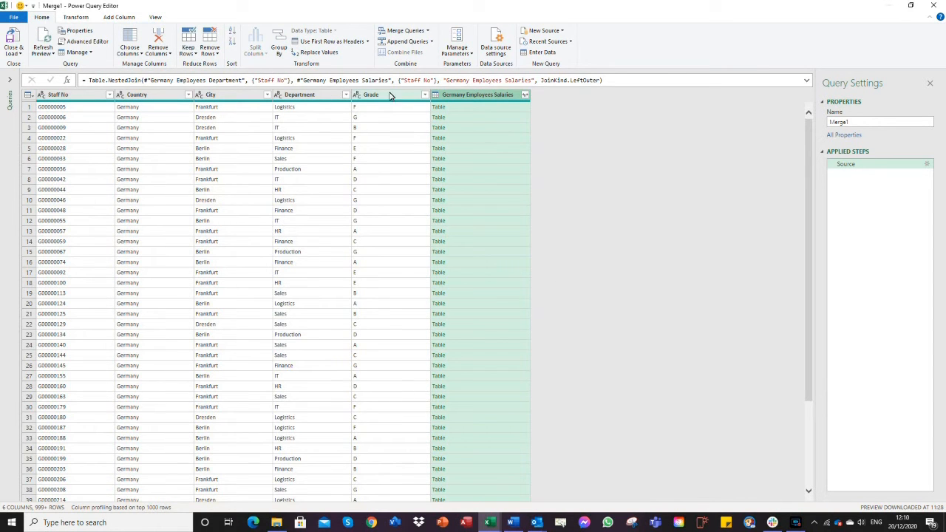
Expand the merged Germany Employees Salaries column into Yearly Salary, Monthly Salary and Pension, leaving out Staff No
left_click(525, 96)
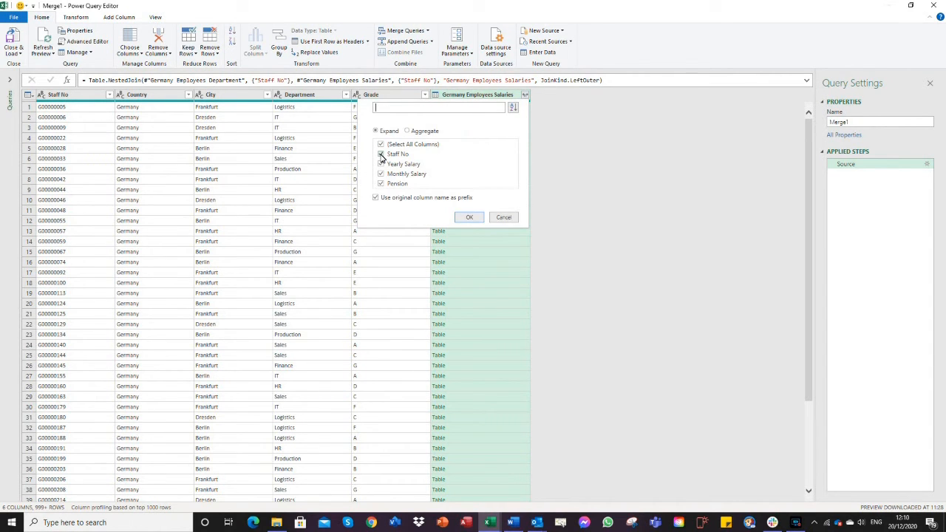
left_click(381, 154)
left_click(470, 218)
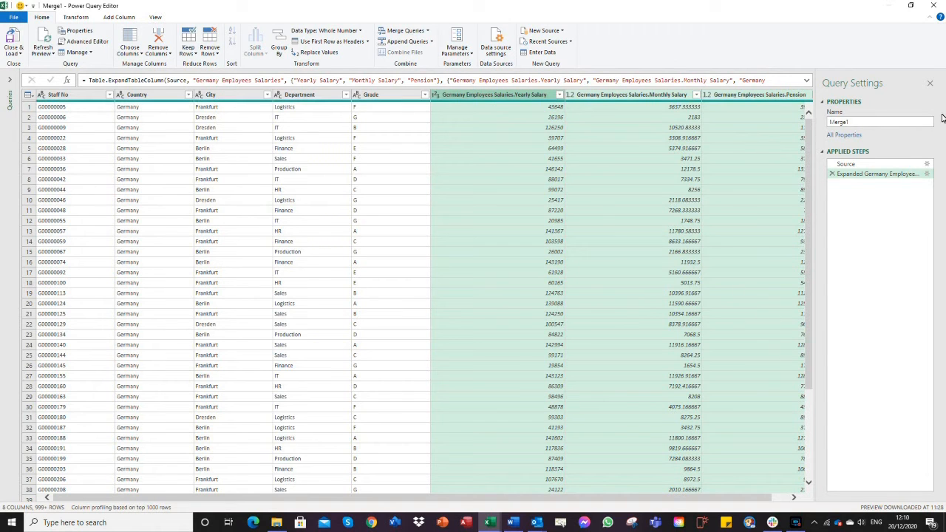
left_click(930, 83)
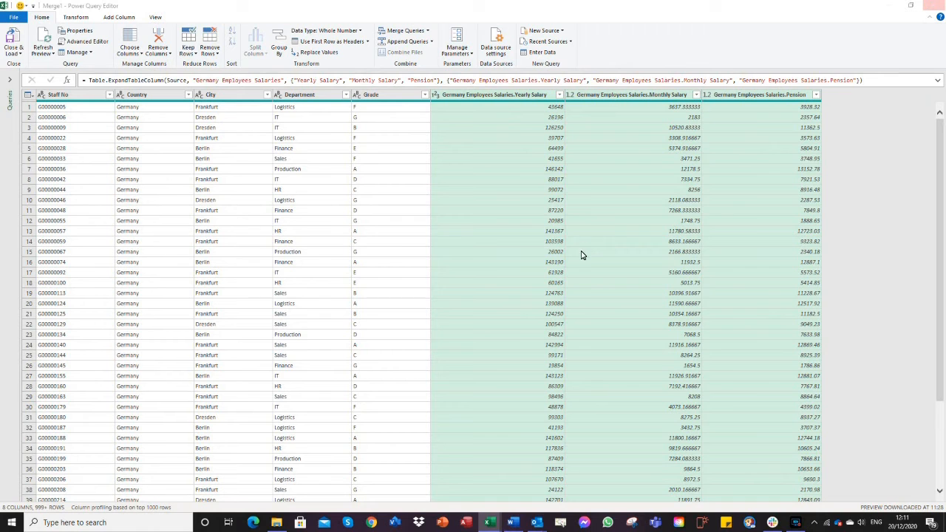
Close the Power Query Editor keeping the merged query, and rename Merge1 to Full German
left_click(483, 275)
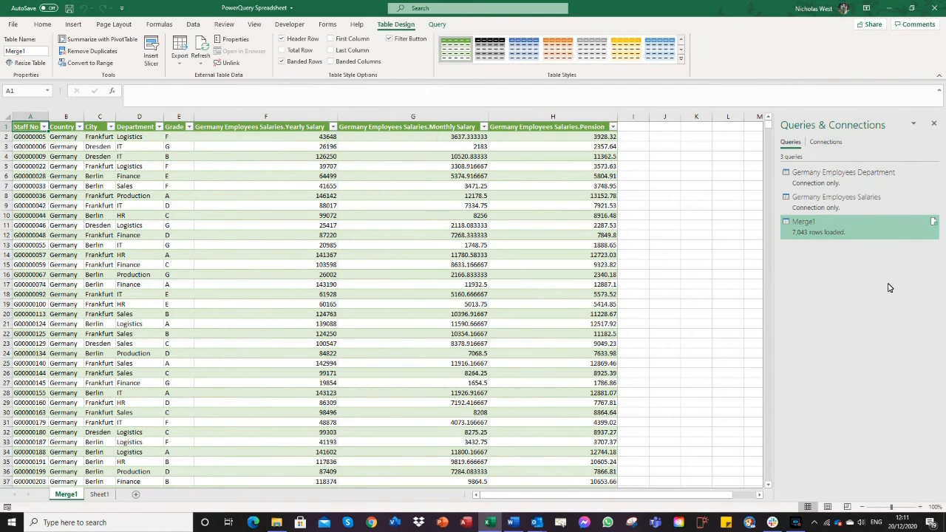
right_click(818, 225)
left_click(847, 277)
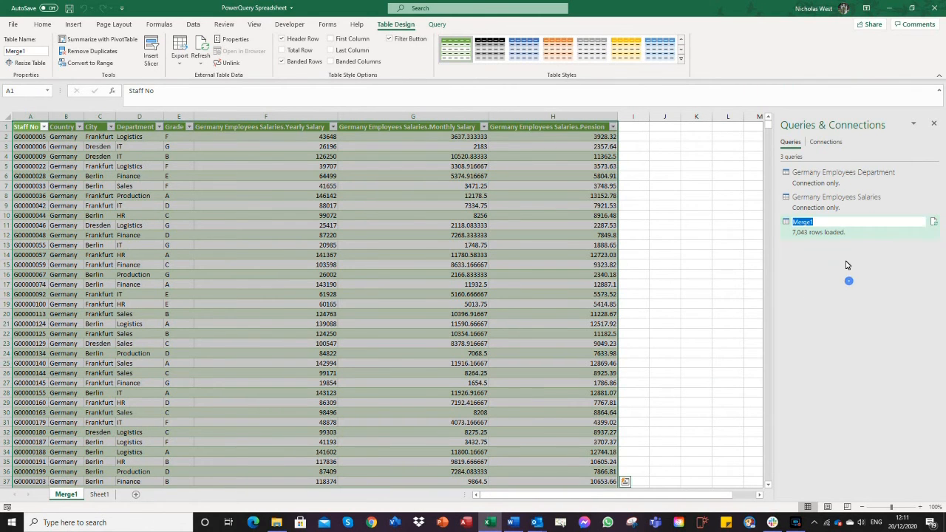
type("Full German")
key("Return")
Compare the columns of the Full German and Full Polish tables, checking the Active, salary and pension headers
mouse_move(837, 230)
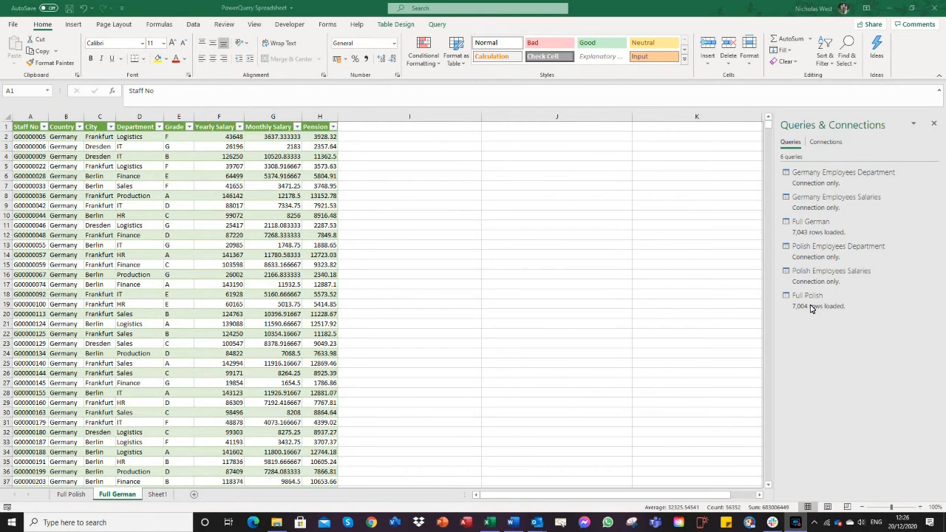
left_click(834, 253)
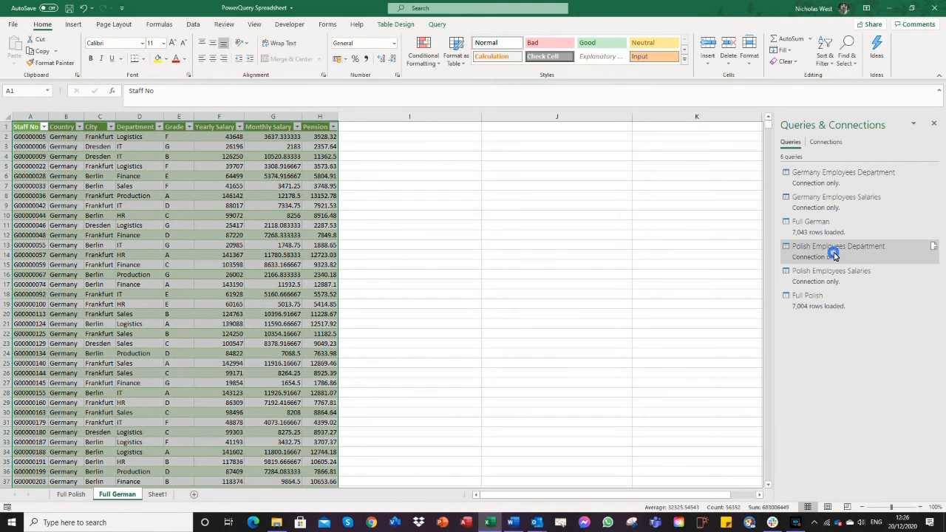
right_click(814, 299)
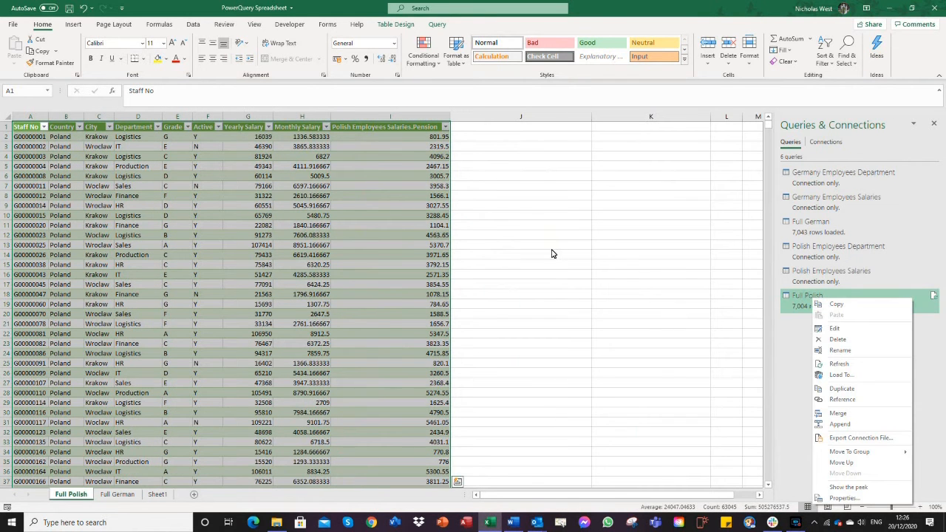
left_click(211, 138)
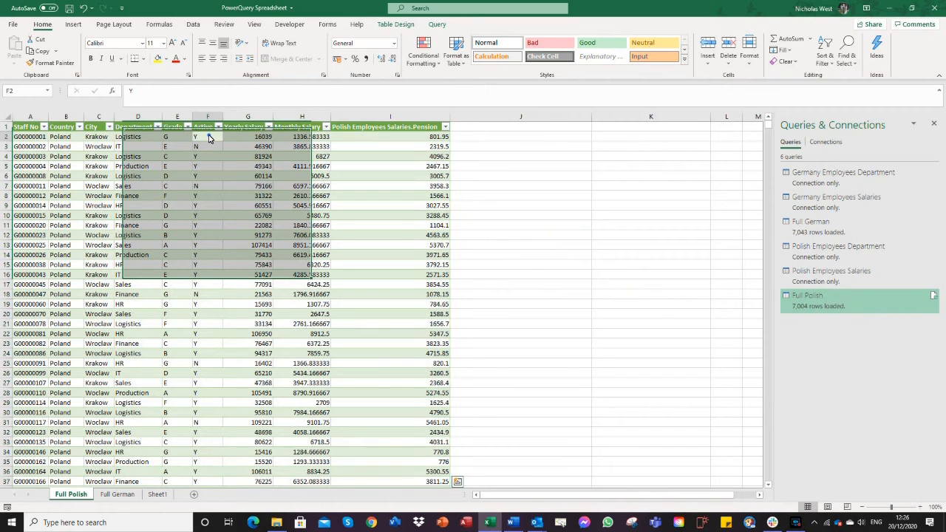
left_click(207, 122)
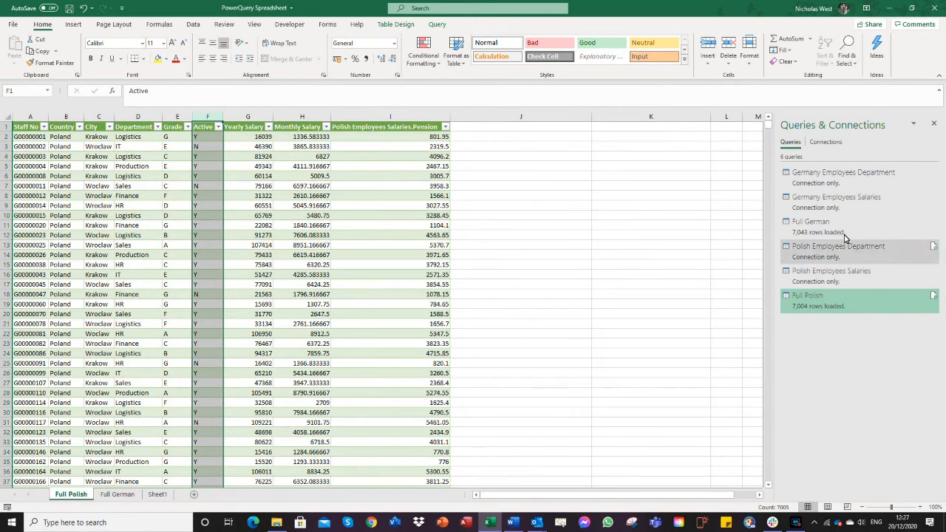
left_click(822, 230)
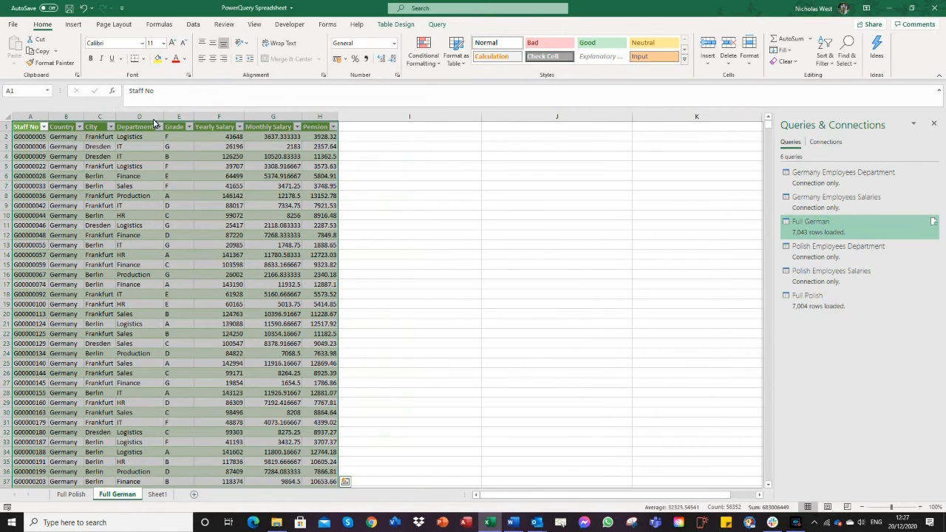
left_click(824, 303)
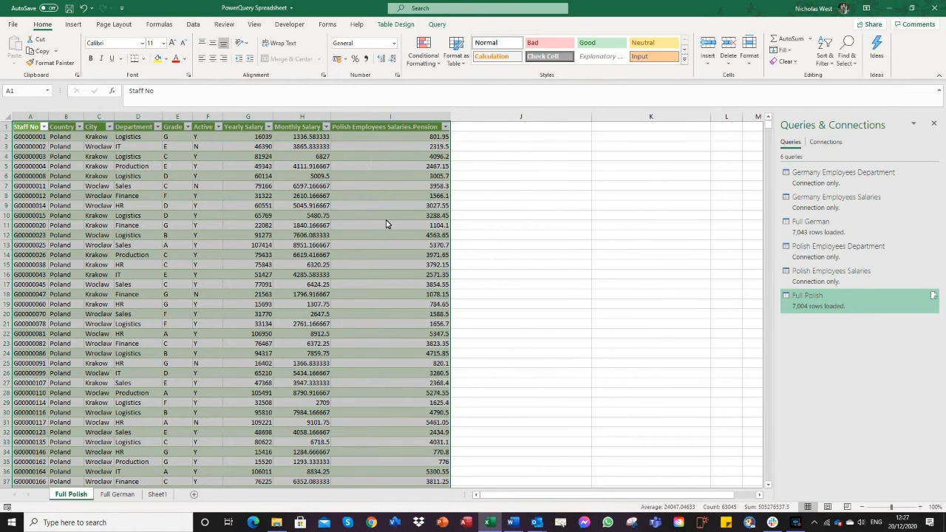
left_click(355, 130)
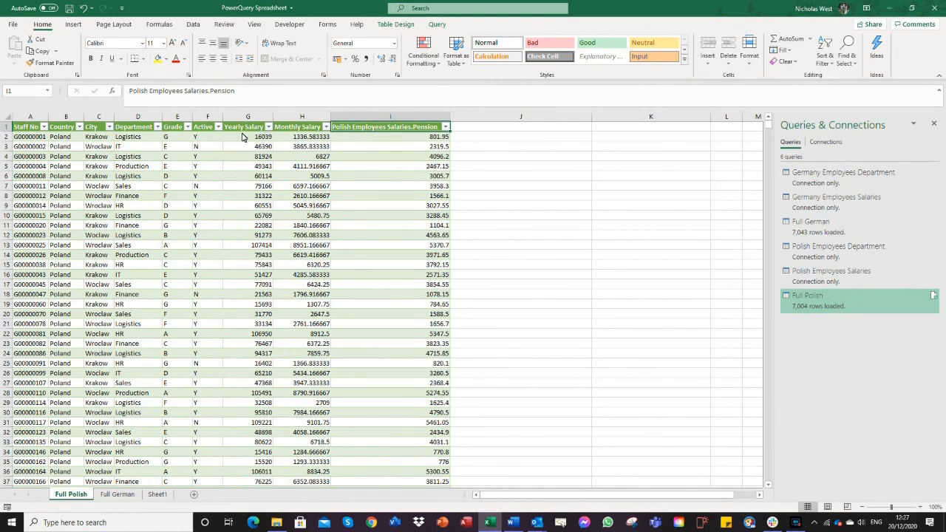
left_click(242, 131)
left_click(294, 133)
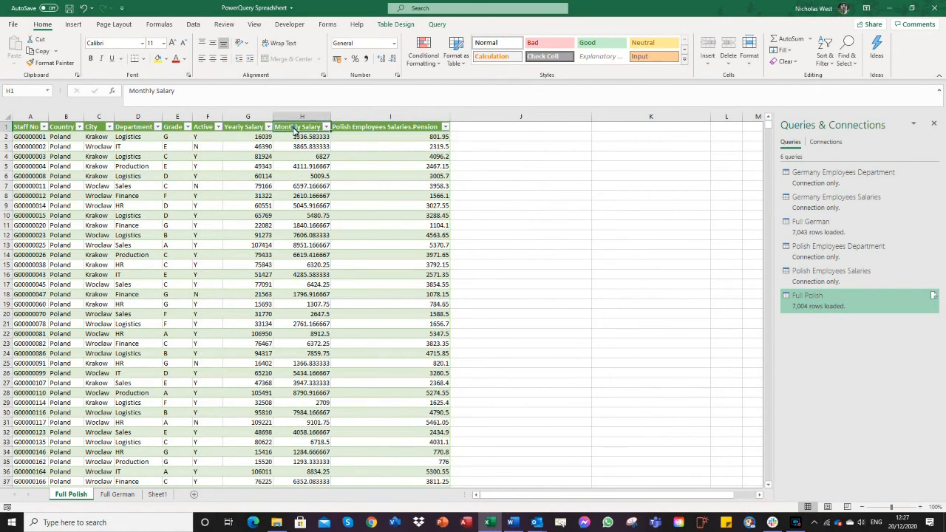
left_click(354, 133)
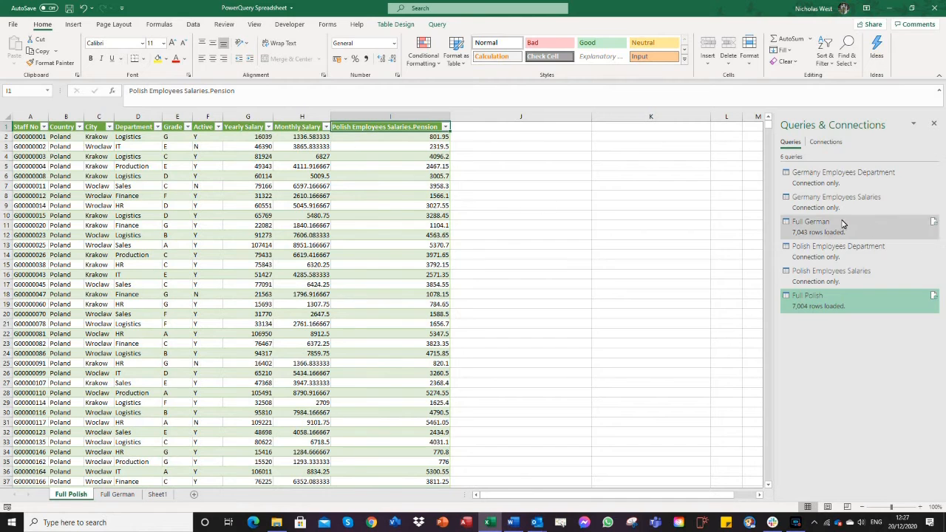
left_click(810, 224)
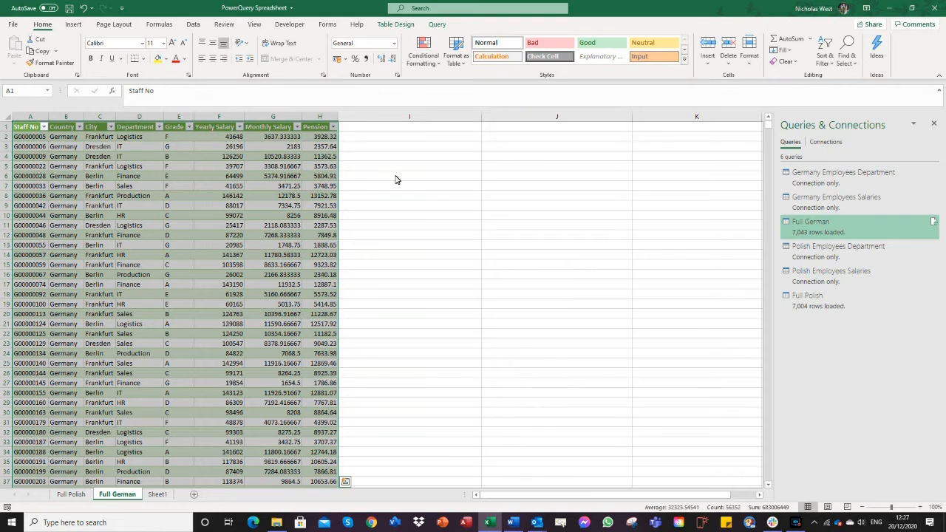
left_click(812, 305)
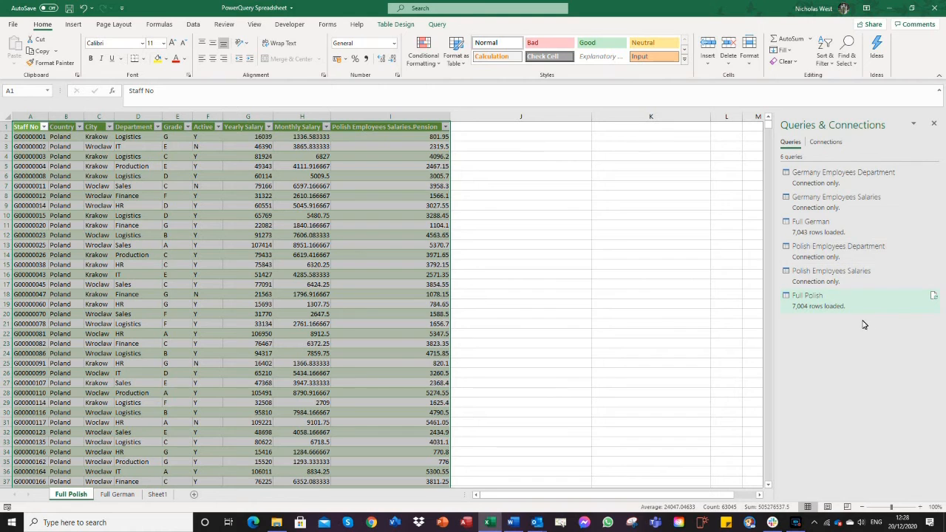
Append two tables into a new query, with Full German as the first table and Full Polish as the second
right_click(833, 227)
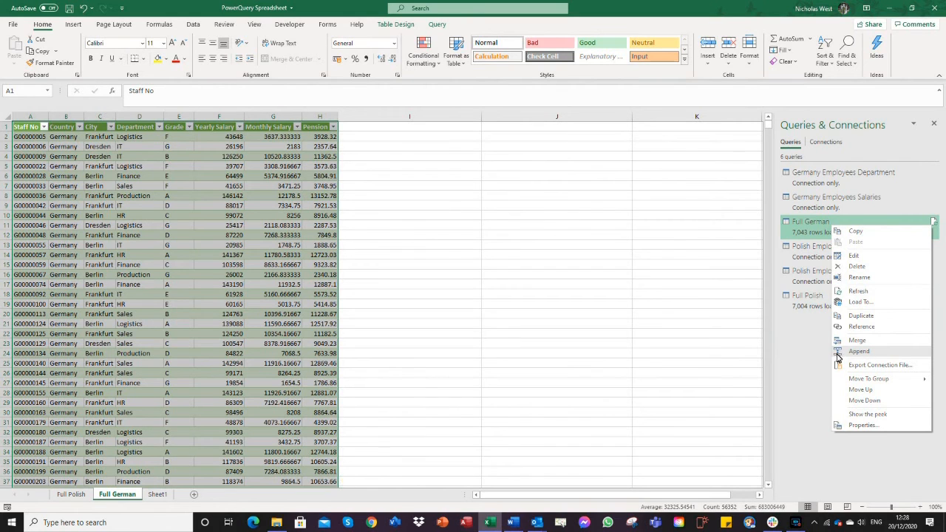
left_click(865, 356)
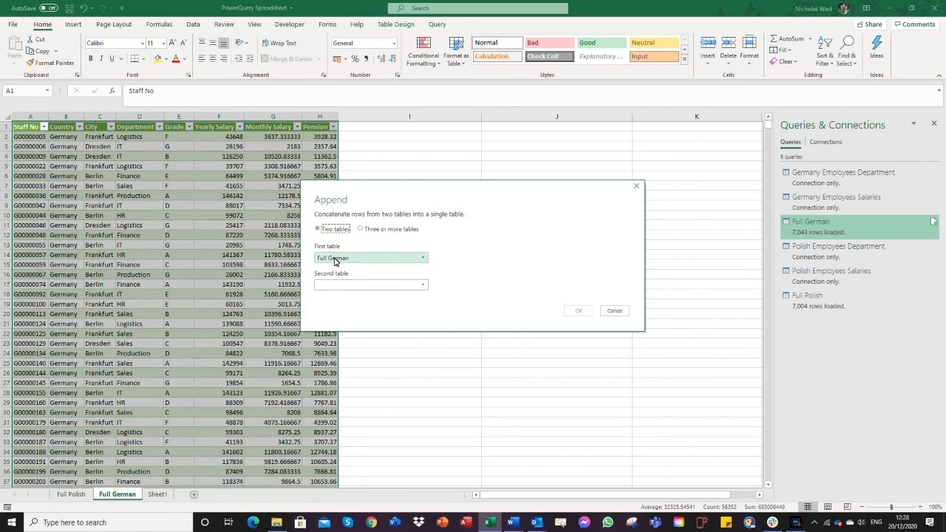
left_click(422, 285)
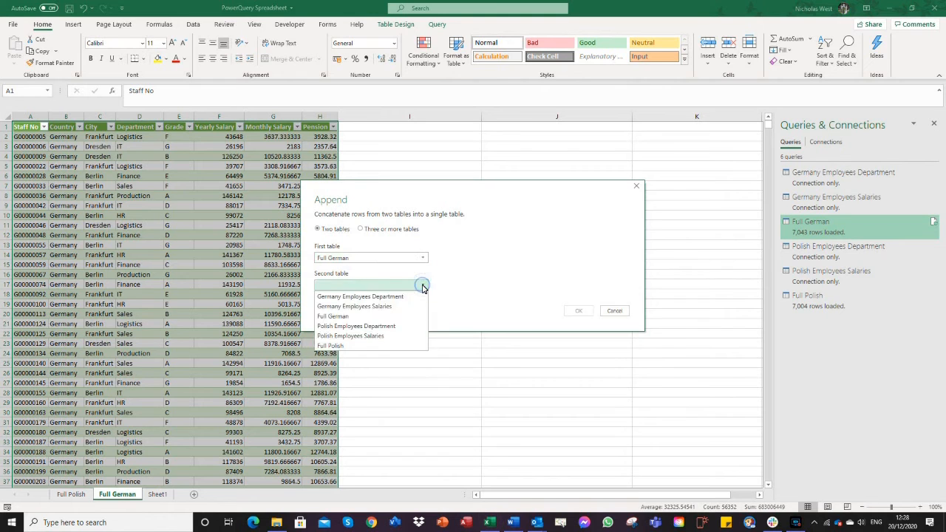
left_click(354, 346)
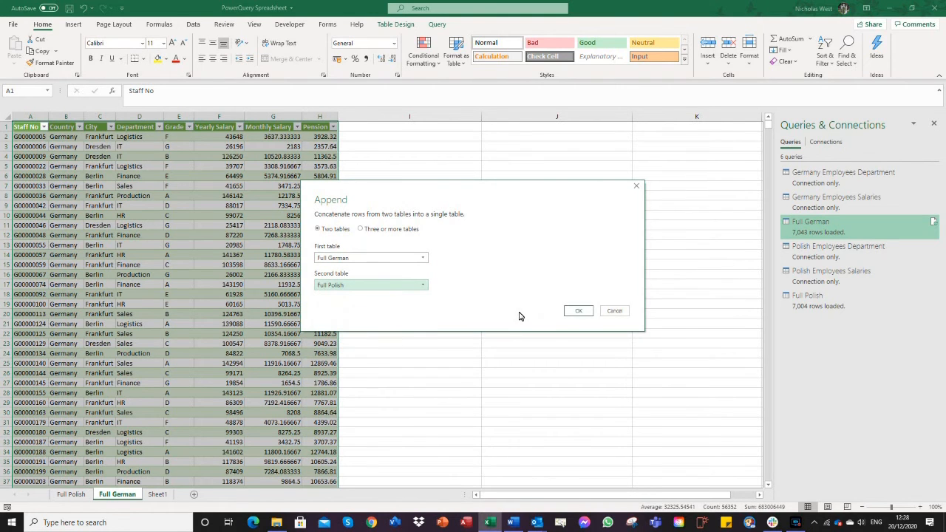
left_click(577, 312)
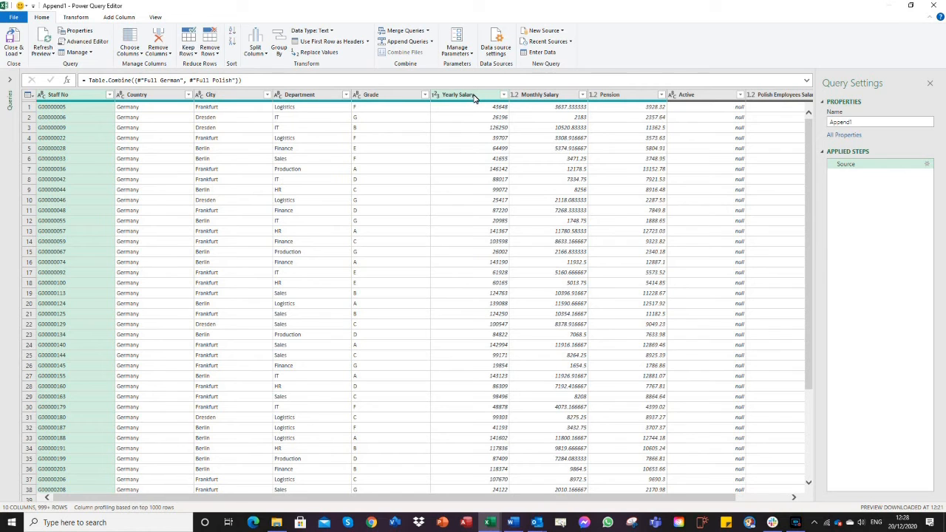
Choose the columns to keep in the appended query, leaving out only Active
left_click(731, 108)
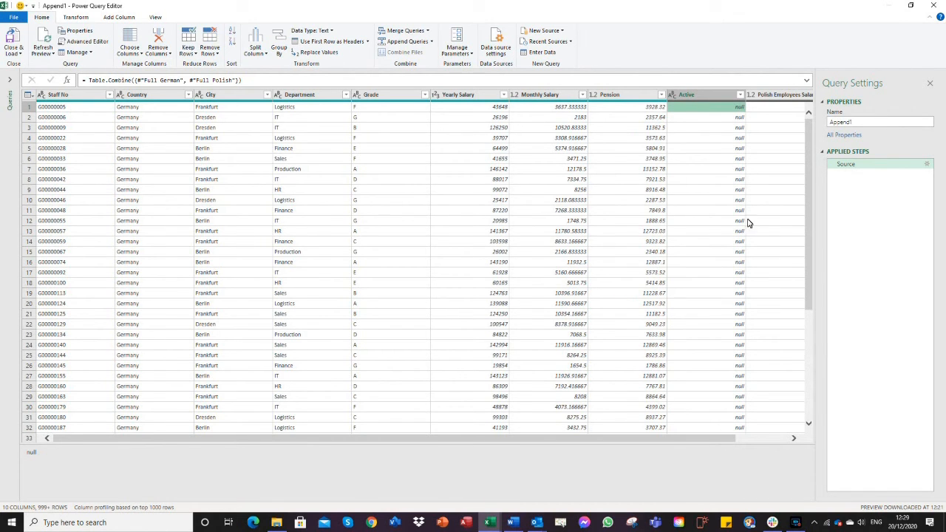
left_click(130, 54)
left_click(148, 64)
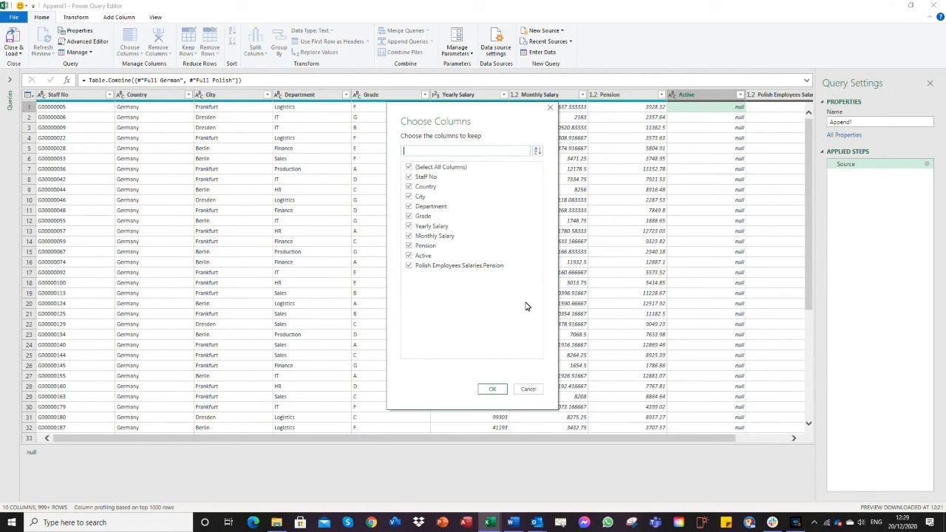
left_click(409, 256)
left_click(494, 390)
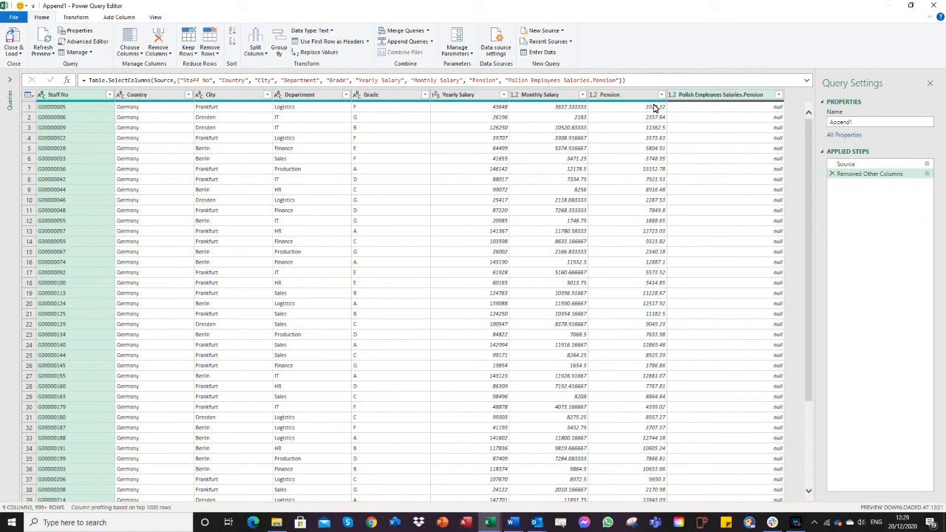
Rename the appended query to Combined Table, and close the Power Query Editor keeping the changes
left_click(860, 123)
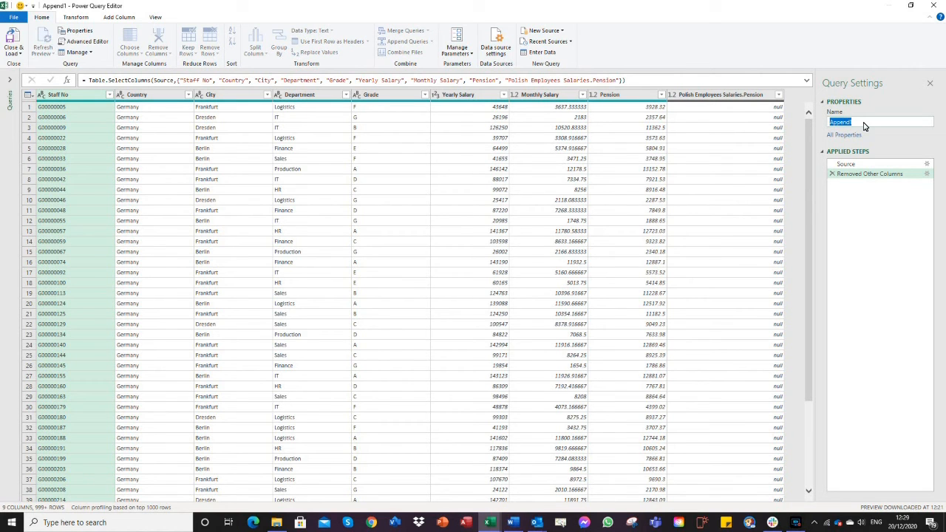
type("Combined Table")
key("Return")
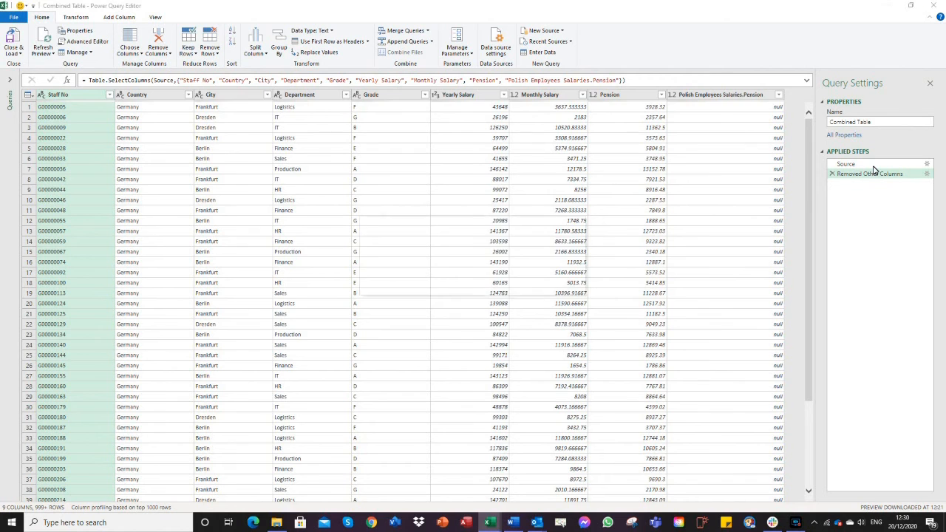
left_click(482, 275)
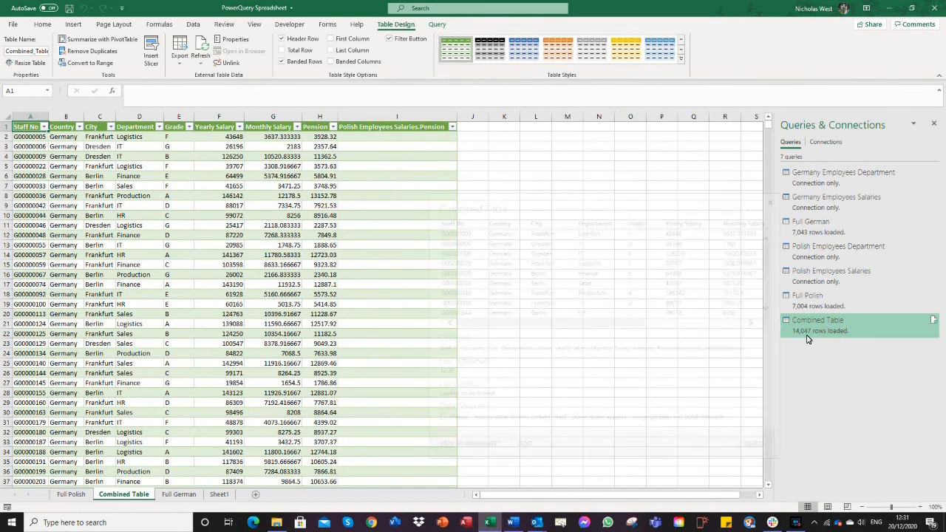
Edit the Combined Table query and try to rename its Polish Employees Salaries.Pension column to Pension
mouse_move(804, 339)
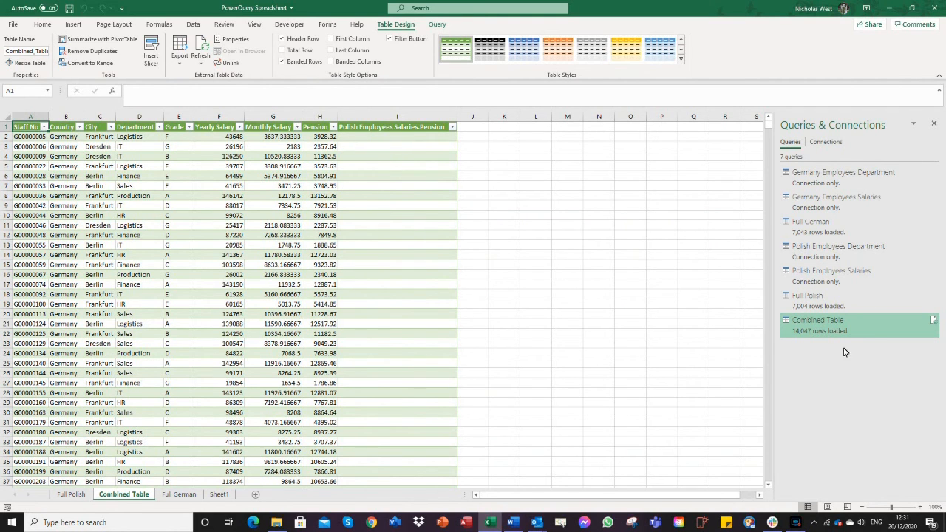
right_click(827, 326)
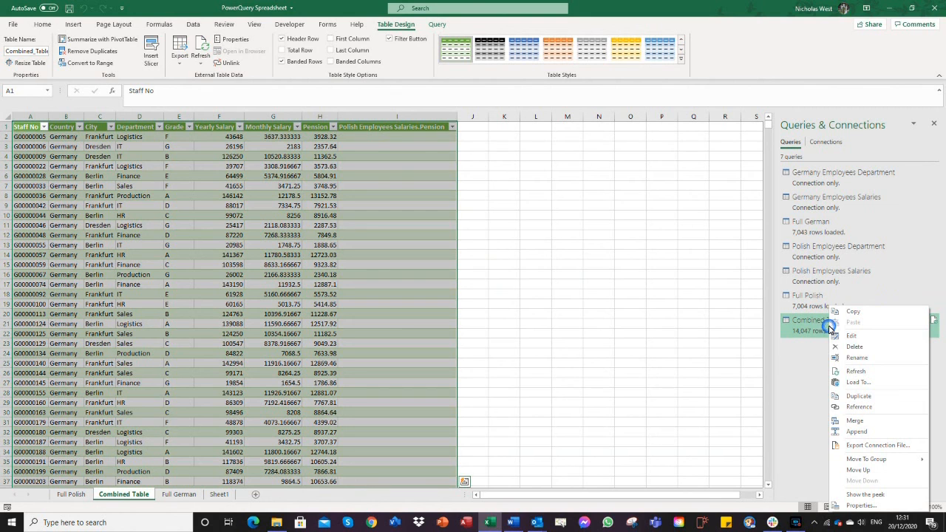
left_click(851, 337)
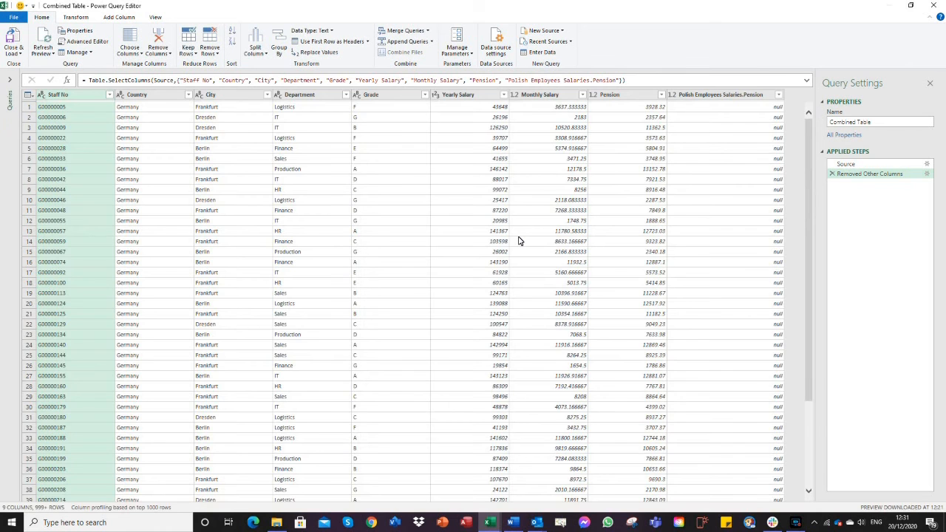
right_click(705, 96)
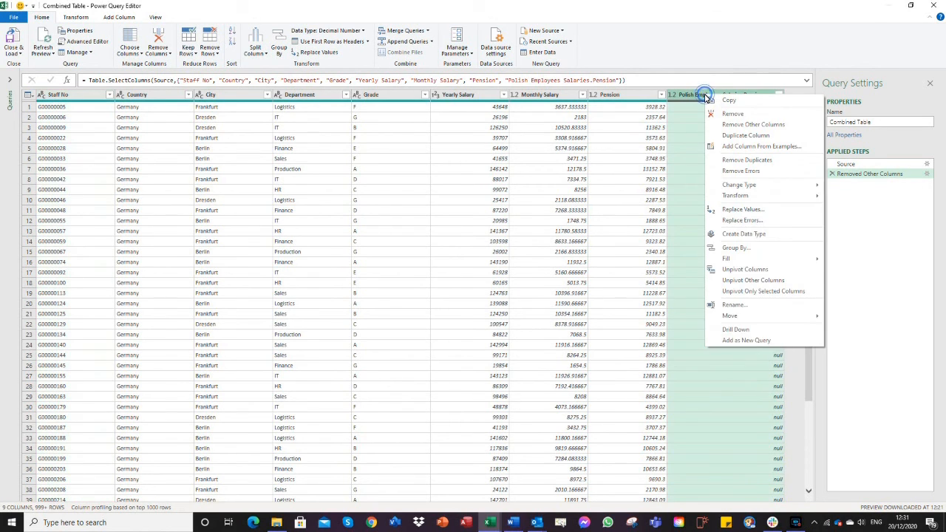
left_click(742, 310)
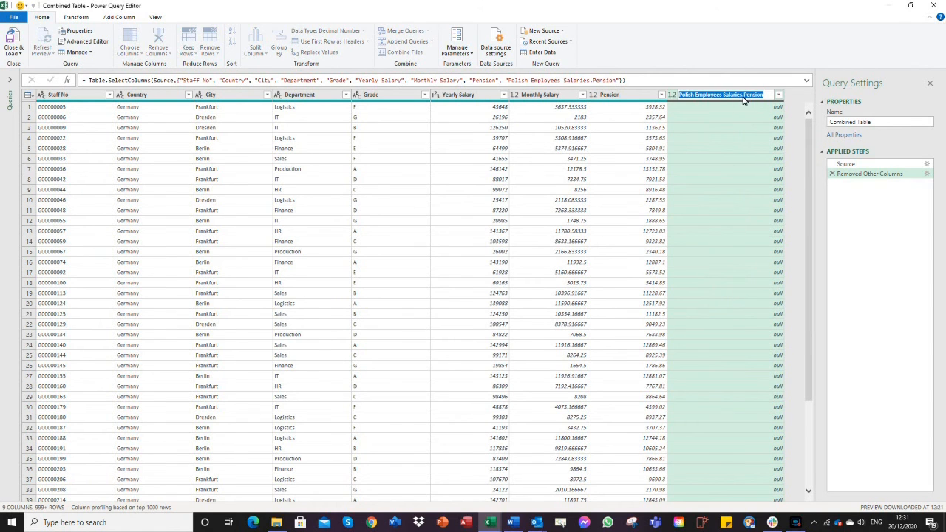
left_click(743, 96)
key("BackSpace")
key("BackSpace")
key("BackSpace")
key("BackSpace")
key("BackSpace")
key("BackSpace")
key("BackSpace")
key("BackSpace")
key("BackSpace")
key("BackSpace")
key("BackSpace")
key("BackSpace")
key("BackSpace")
key("BackSpace")
key("BackSpace")
key("BackSpace")
key("BackSpace")
key("BackSpace")
key("BackSpace")
key("BackSpace")
left_click(930, 84)
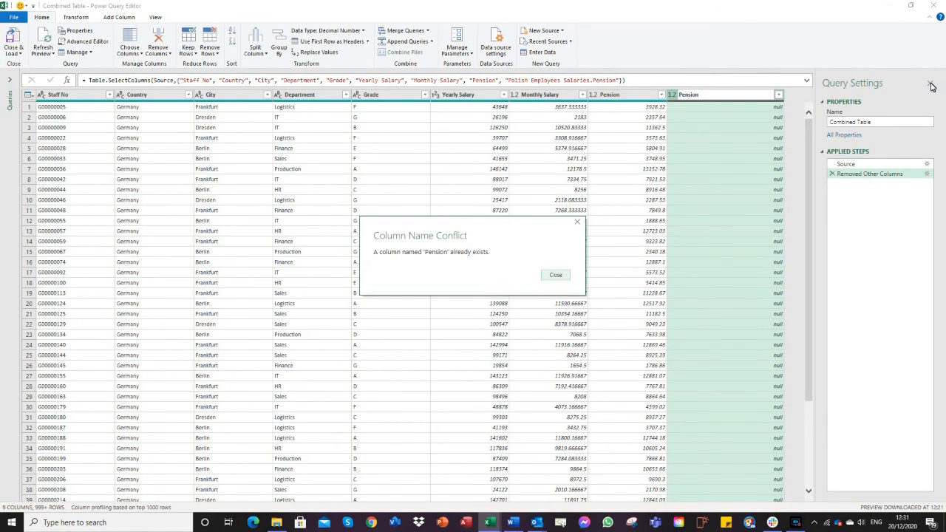
left_click(556, 275)
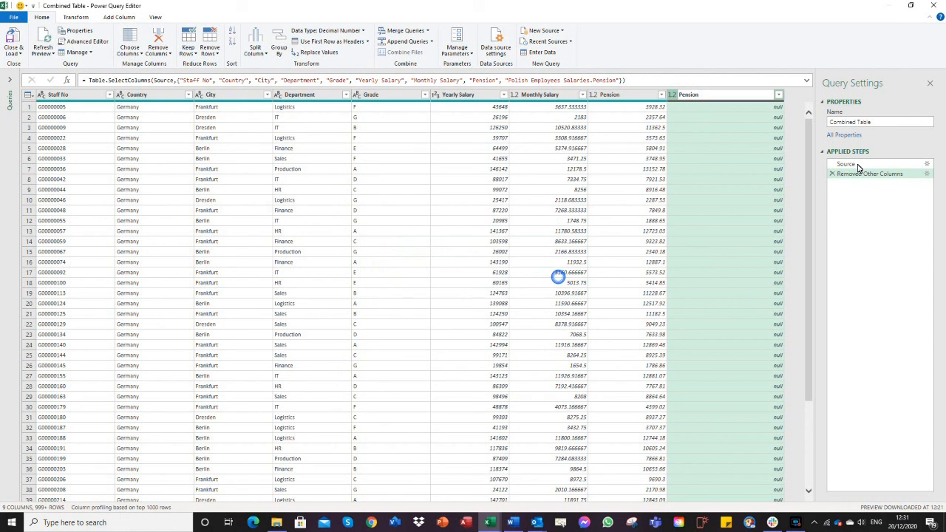
key("Escape")
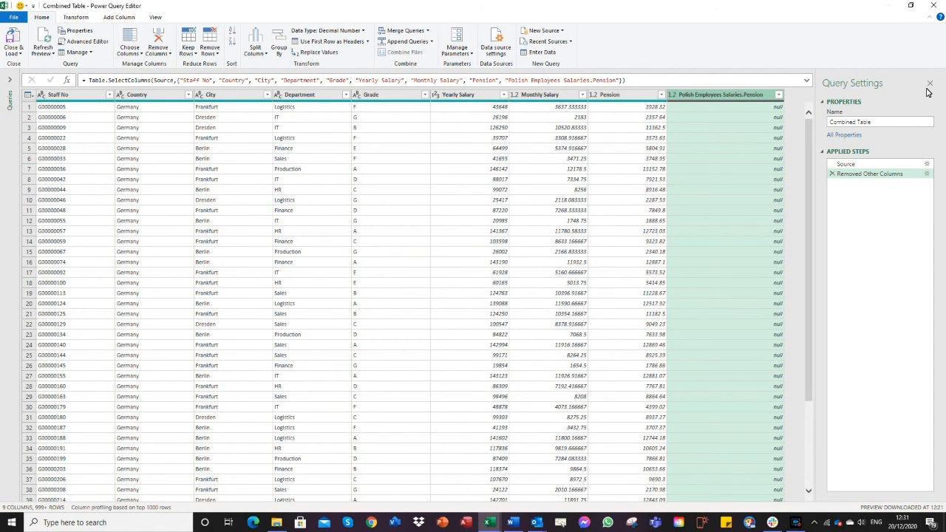
left_click(931, 84)
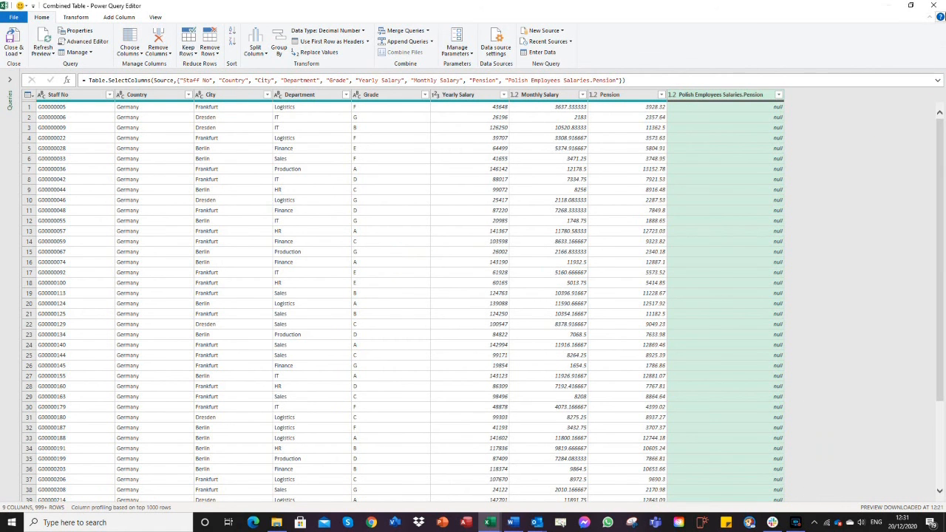
left_click(937, 7)
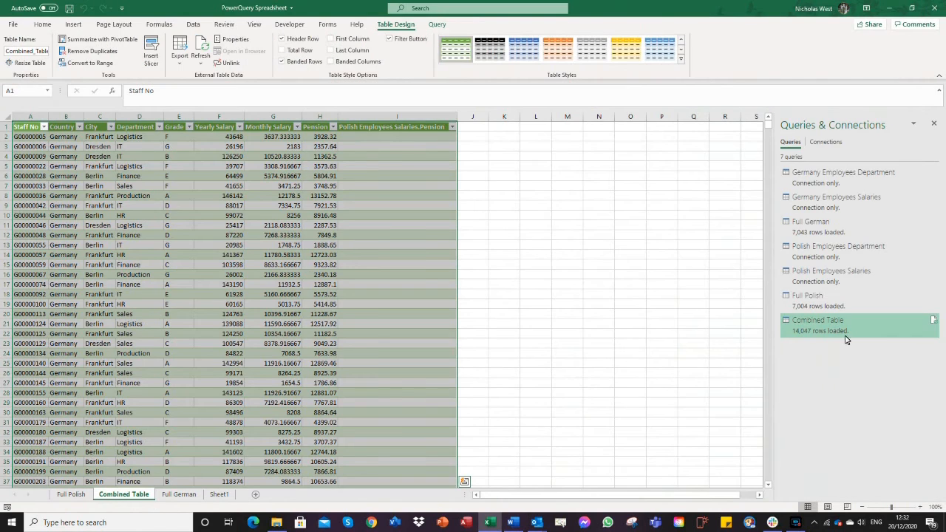
Inspect the column names in the Polish Employees Salaries query, and close the Power Query Editor
left_click(834, 297)
left_click(833, 279)
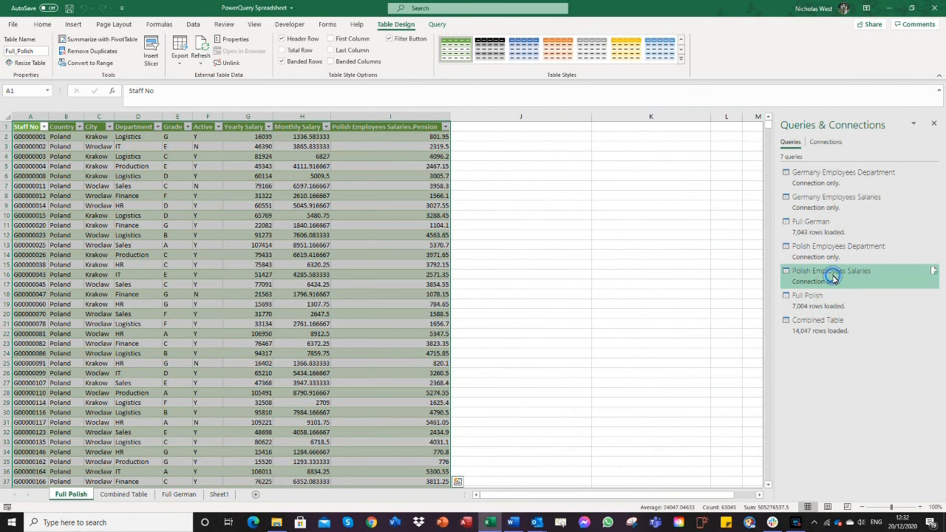
right_click(838, 278)
left_click(859, 306)
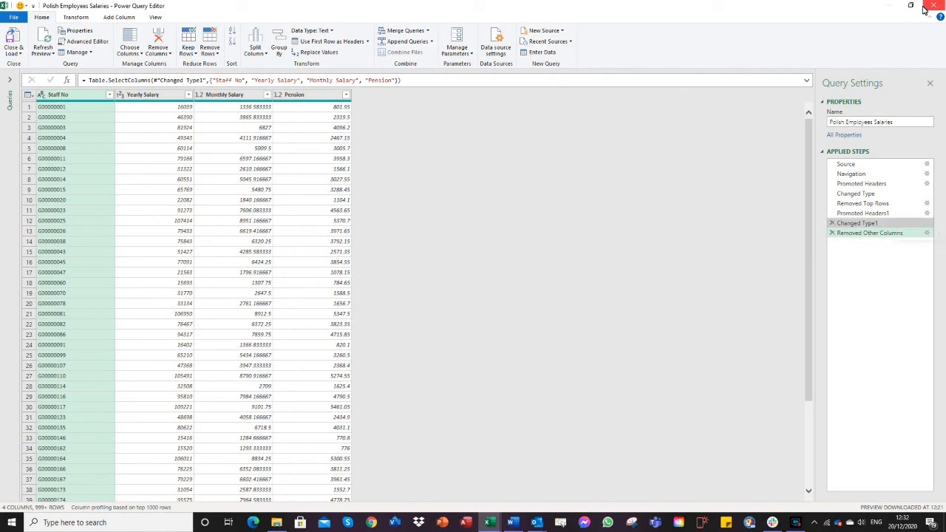
left_click(929, 83)
left_click(935, 8)
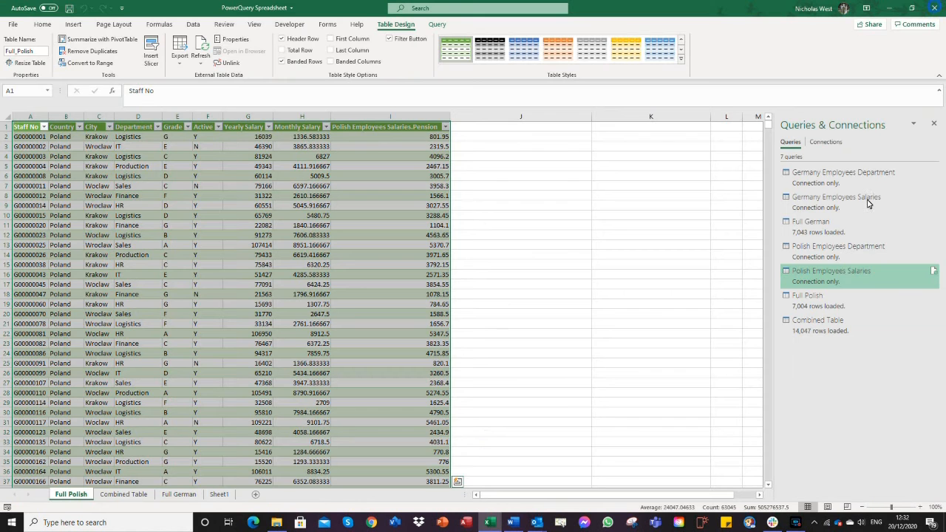
Rename the Polish Employees Salaries.Pension column in the Full Polish query to Pension, and close the Power Query Editor keeping the changes
right_click(816, 305)
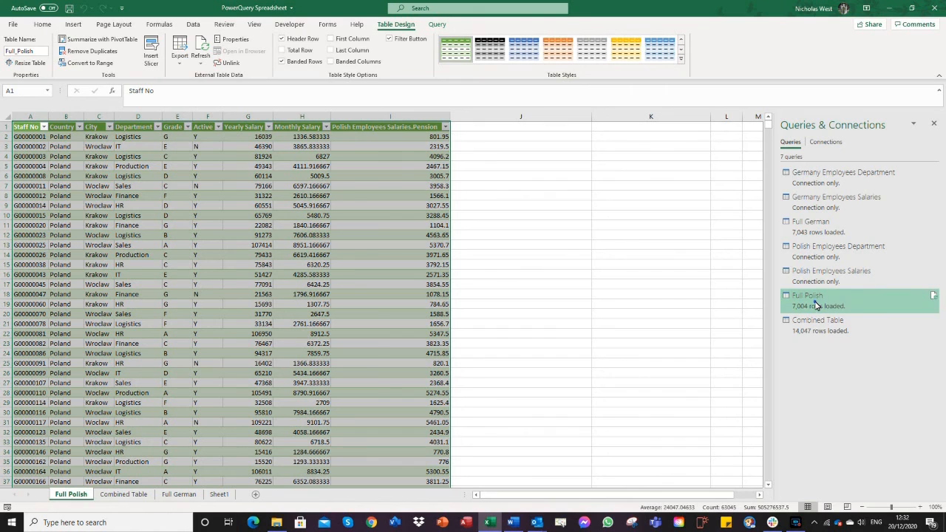
left_click(803, 332)
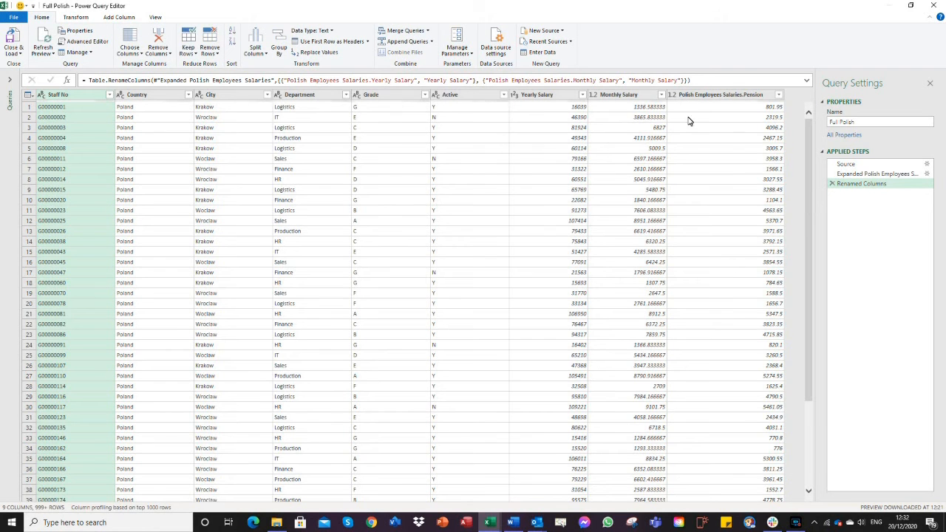
right_click(703, 97)
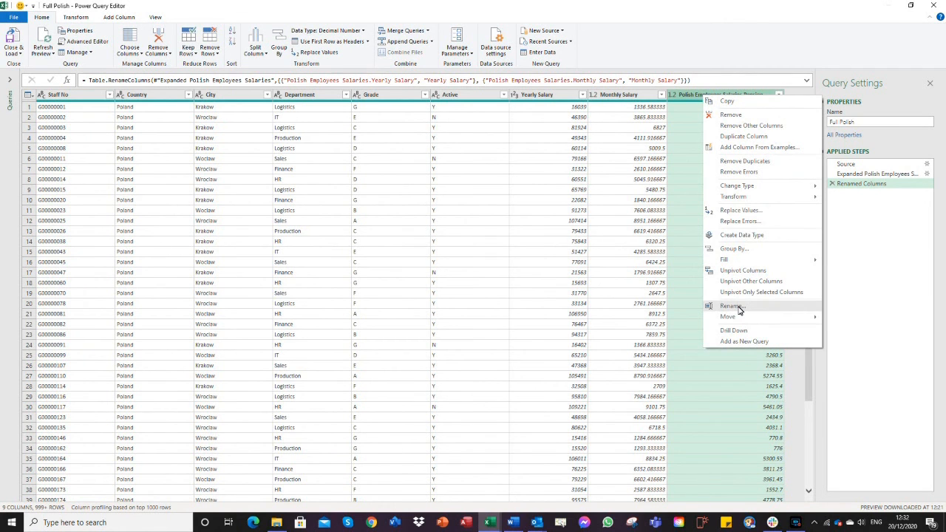
left_click(730, 305)
left_click(745, 94)
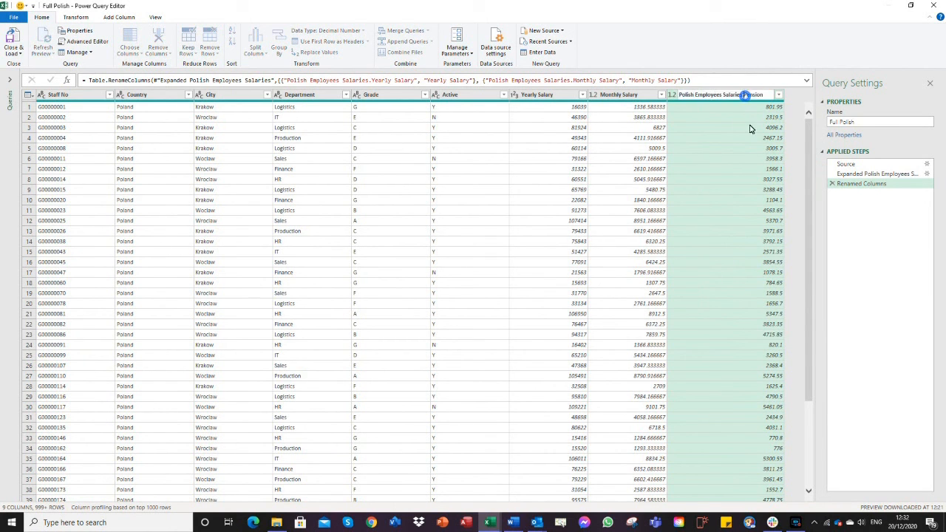
key("BackSpace")
key("BackSpace")
key("BackSpace")
key("BackSpace")
key("BackSpace")
key("BackSpace")
key("BackSpace")
key("BackSpace")
key("BackSpace")
key("BackSpace")
key("BackSpace")
key("BackSpace")
key("BackSpace")
key("BackSpace")
key("BackSpace")
key("BackSpace")
key("BackSpace")
key("BackSpace")
key("BackSpace")
key("BackSpace")
key("Escape")
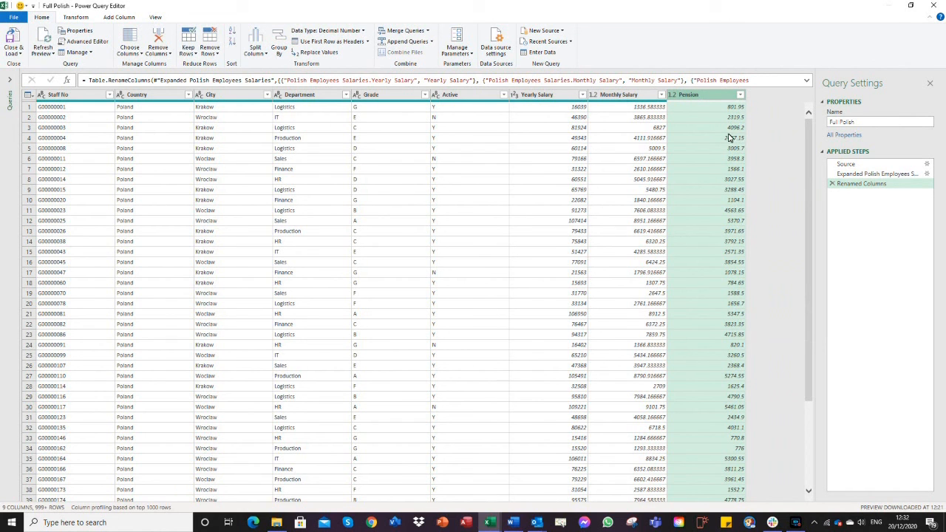
left_click(931, 84)
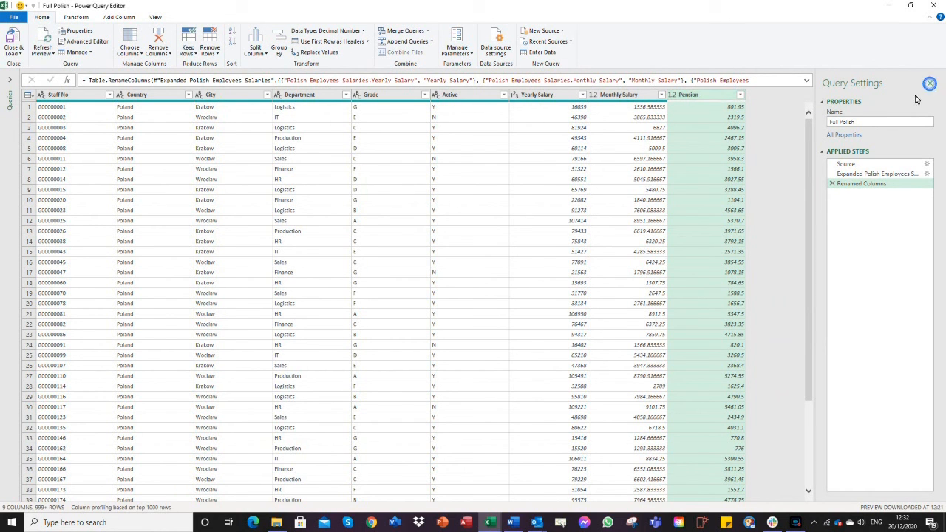
left_click(934, 5)
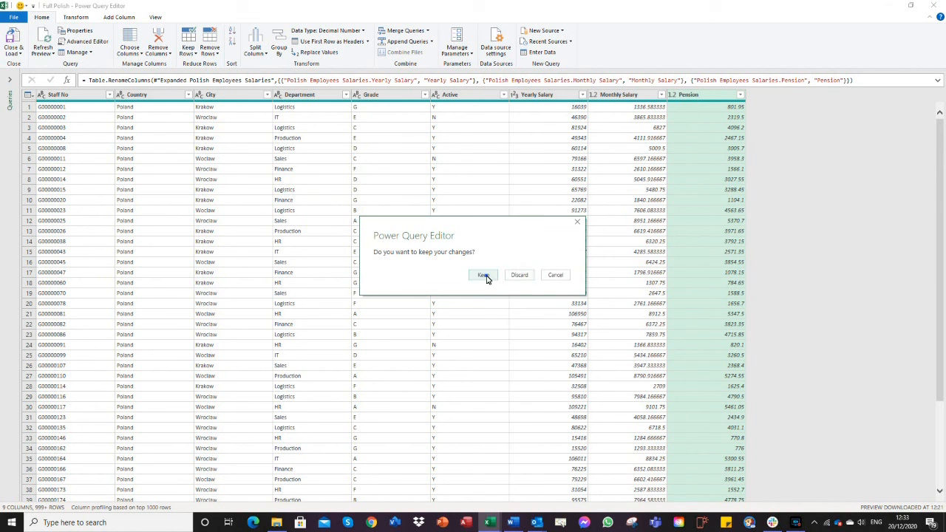
left_click(483, 274)
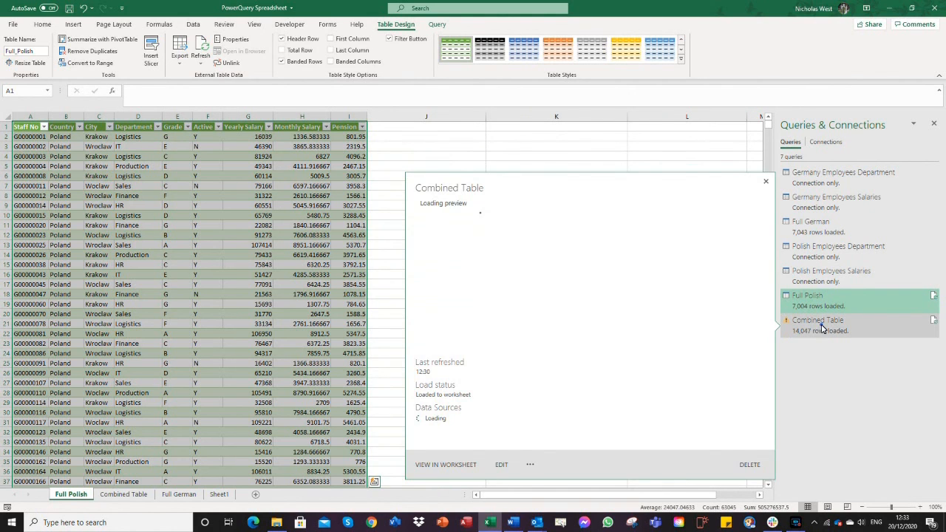
Try to refresh the Combined Table query
right_click(819, 328)
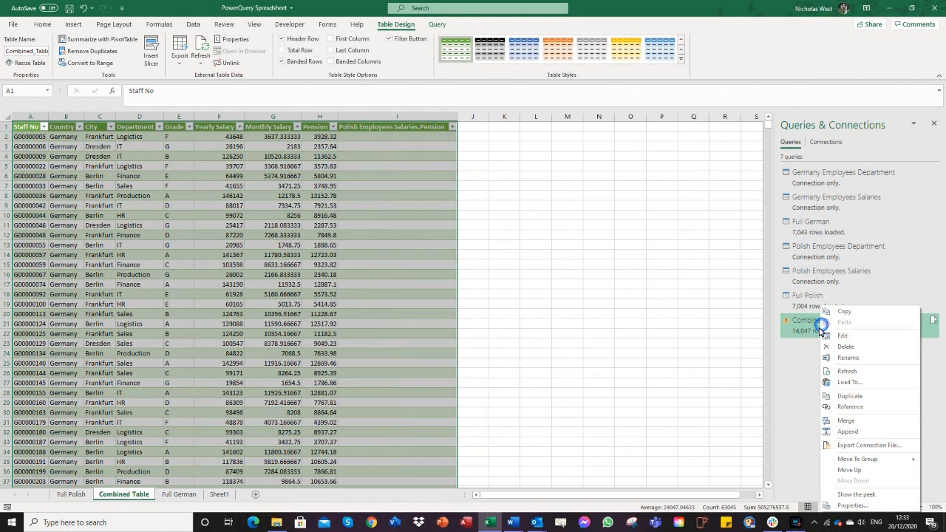
left_click(846, 371)
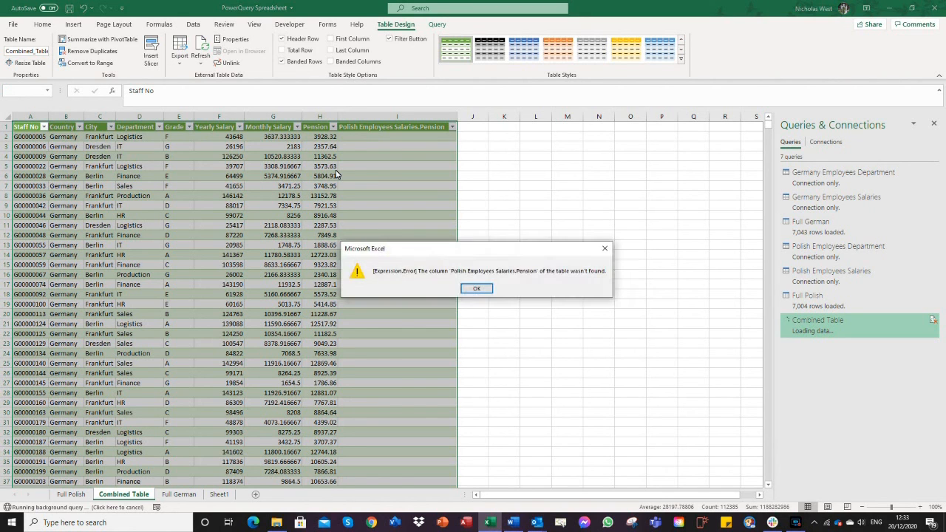
left_click(473, 289)
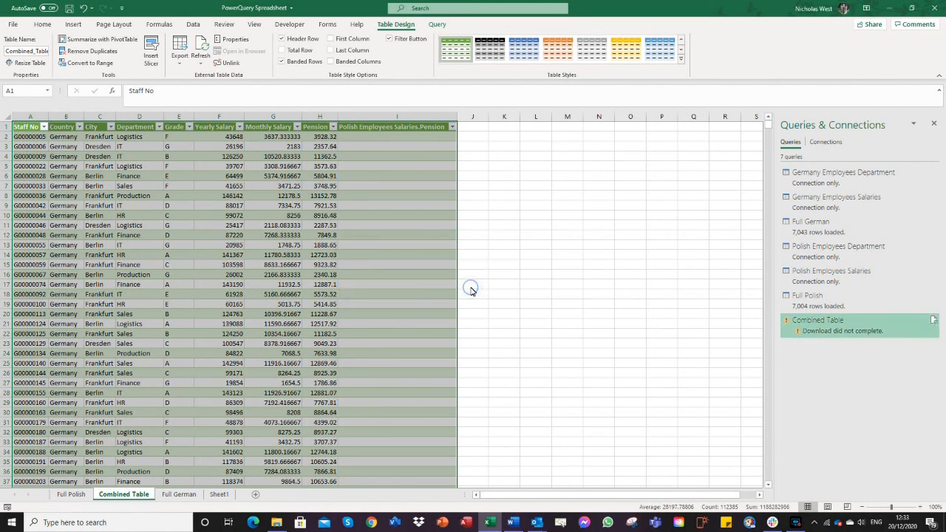
Edit the Combined Table query and delete its Removed Other Columns step
right_click(818, 320)
left_click(844, 336)
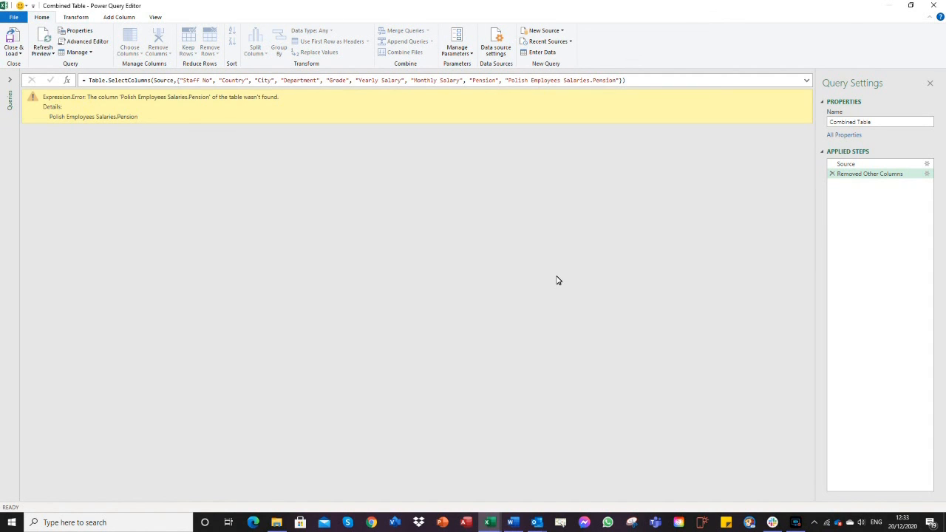
left_click(845, 164)
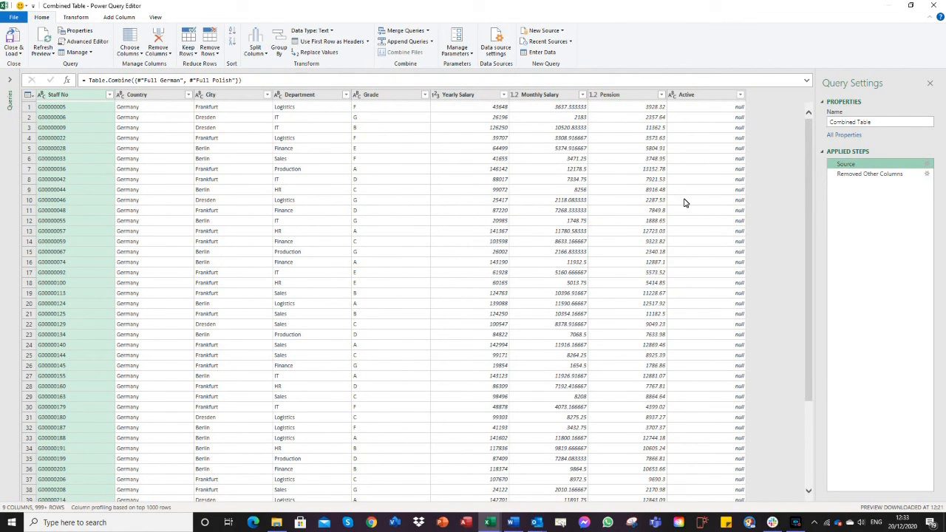
left_click(846, 175)
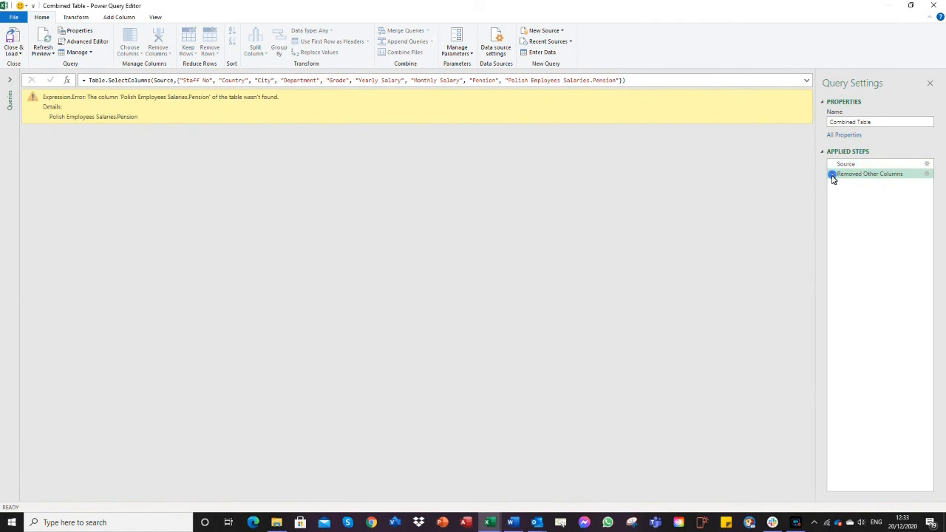
left_click(831, 174)
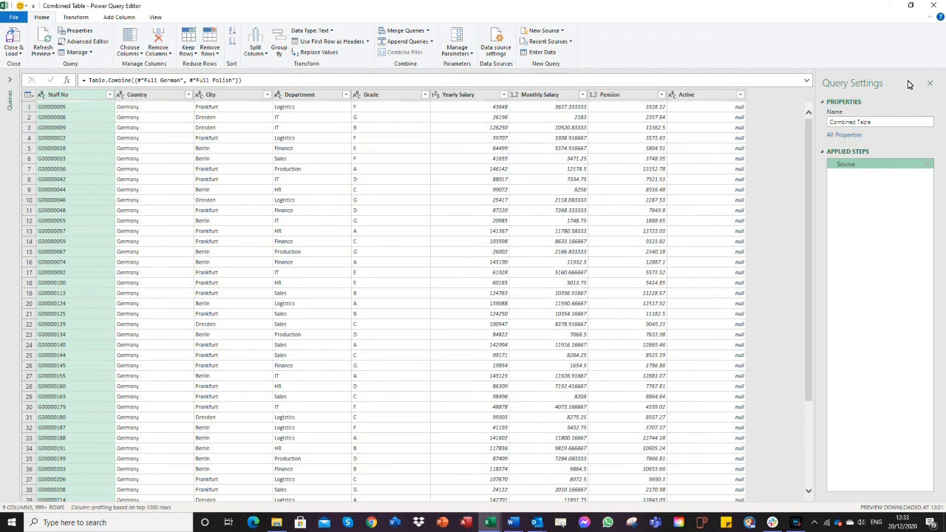
Remove the Active column from the Combined Table query, and close the Power Query Editor keeping the changes
right_click(704, 97)
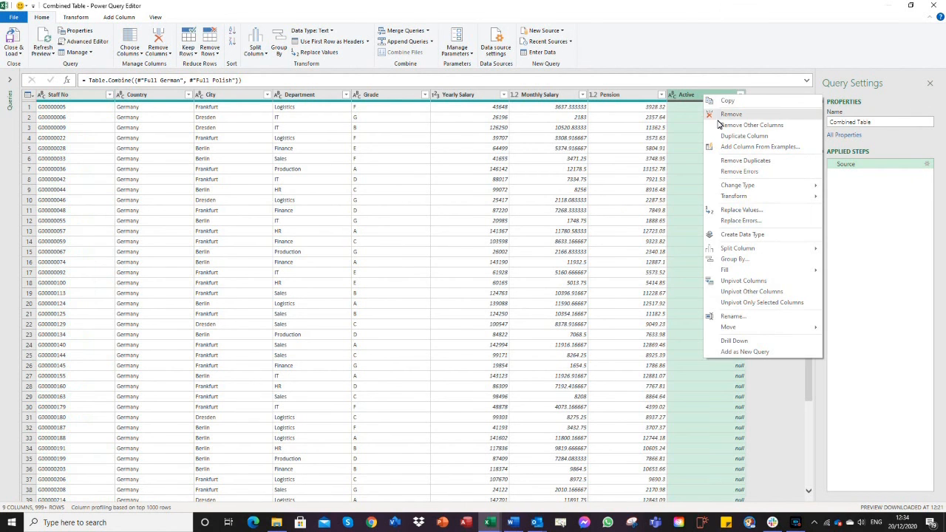
left_click(730, 114)
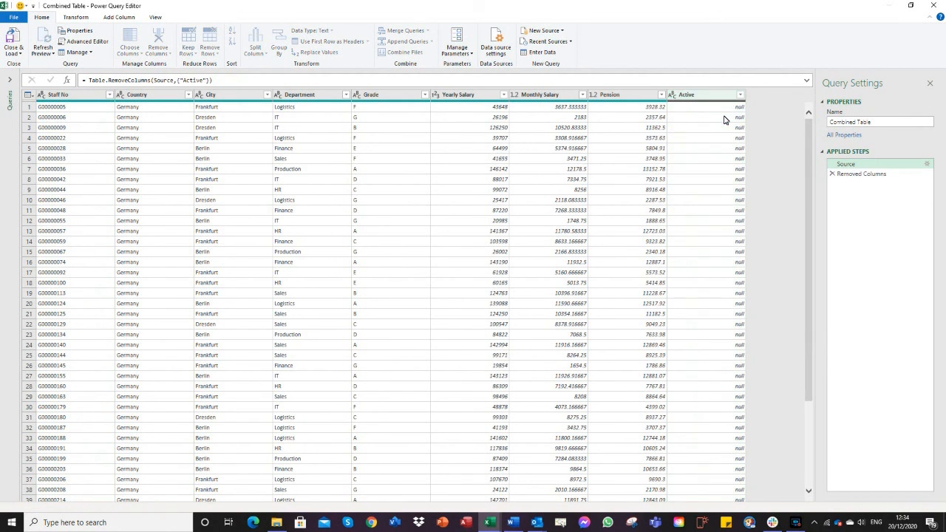
left_click(929, 82)
left_click(935, 8)
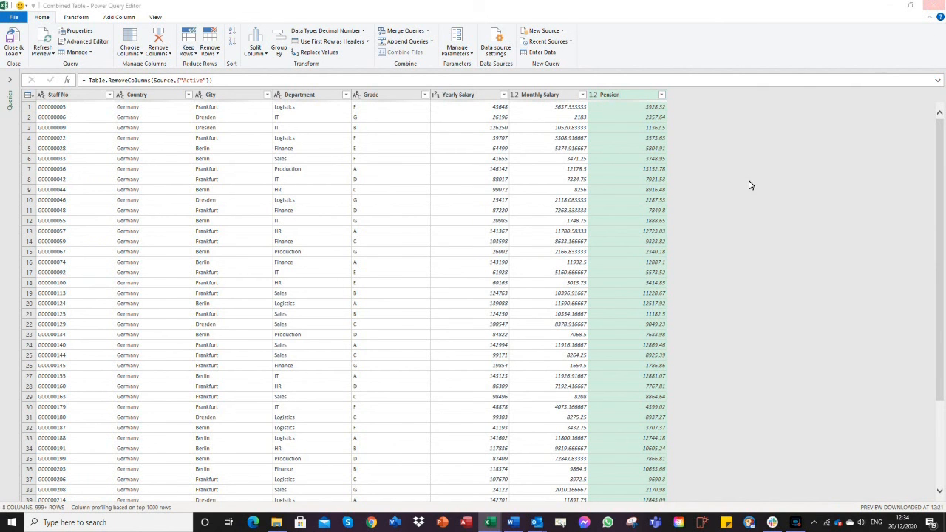
left_click(480, 275)
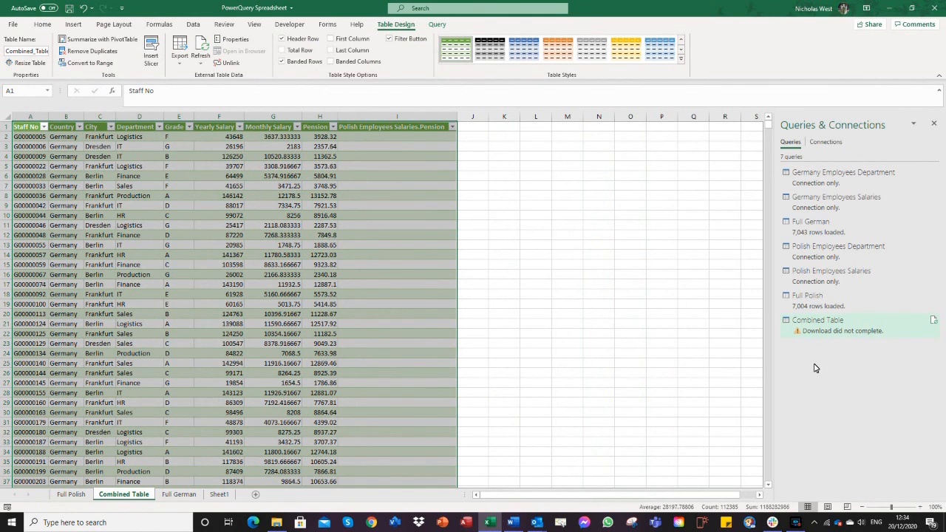
left_click(817, 331)
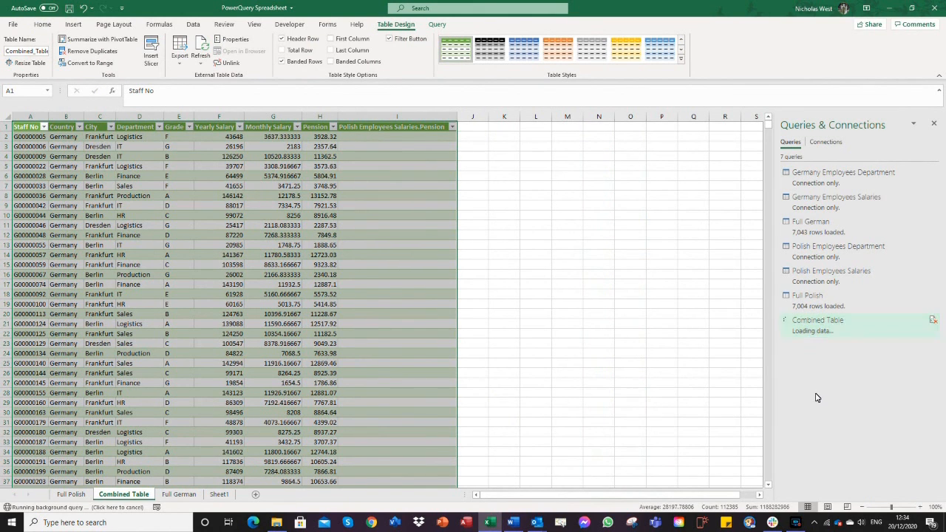